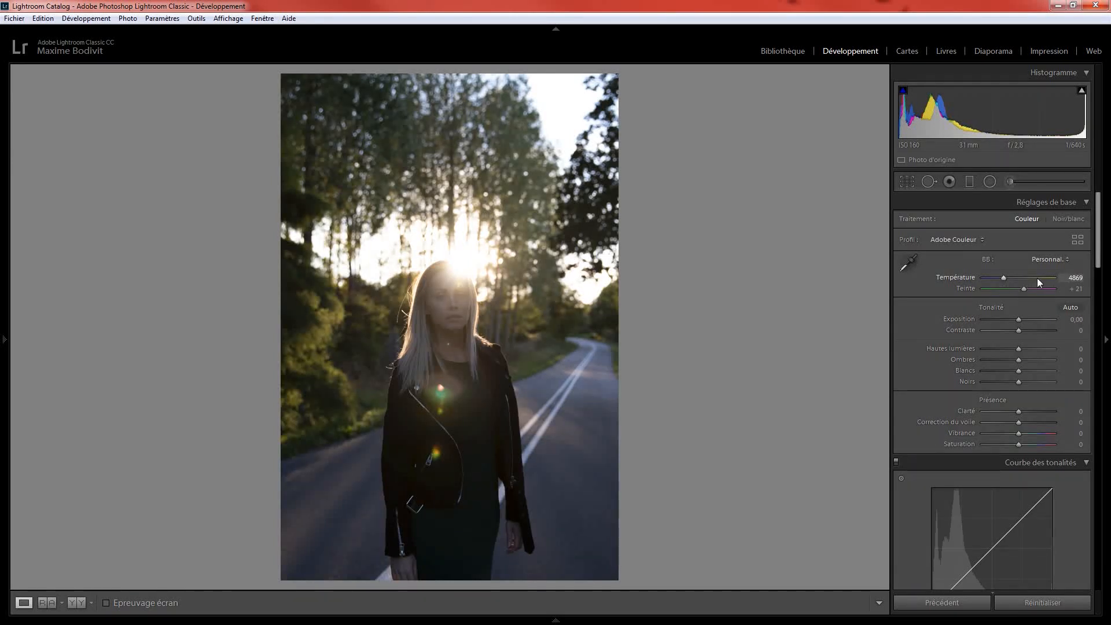
Set the photo's white balance to a Température of 4882 and a Teinte of +14.
{"action": "left_click", "coordinate": [1073, 278]}
{"action": "type", "text": "4882"}
{"action": "key", "text": "Return"}
{"action": "left_click", "coordinate": [1065, 289]}
{"action": "type", "text": "14"}
{"action": "key", "text": "Return"}
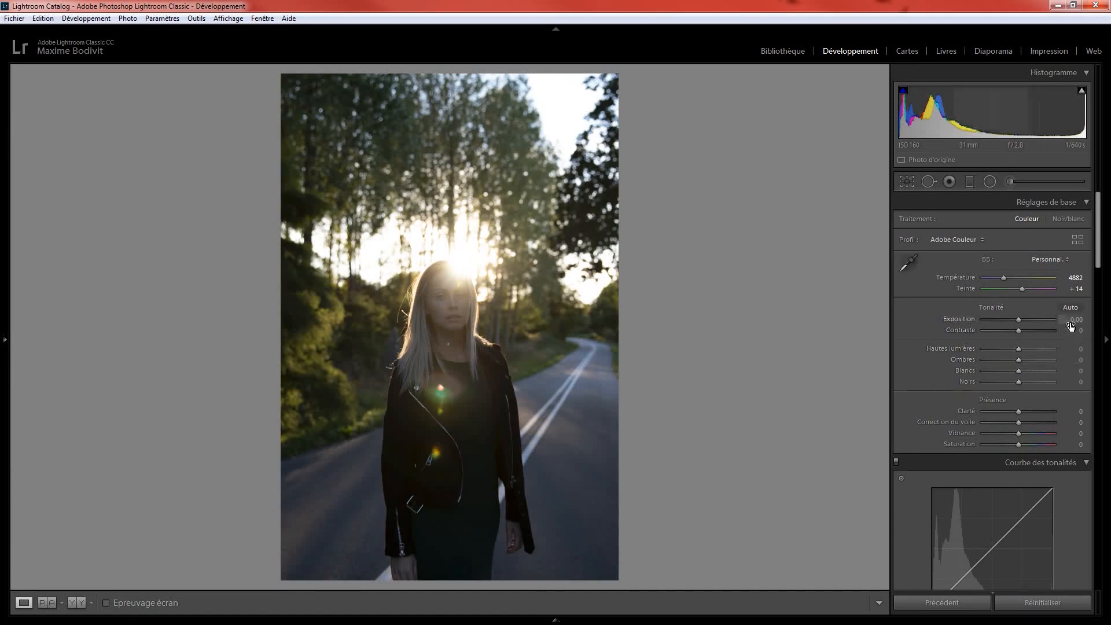
Raise the photo's Exposition to +0,40.
{"action": "key", "text": "Up"}
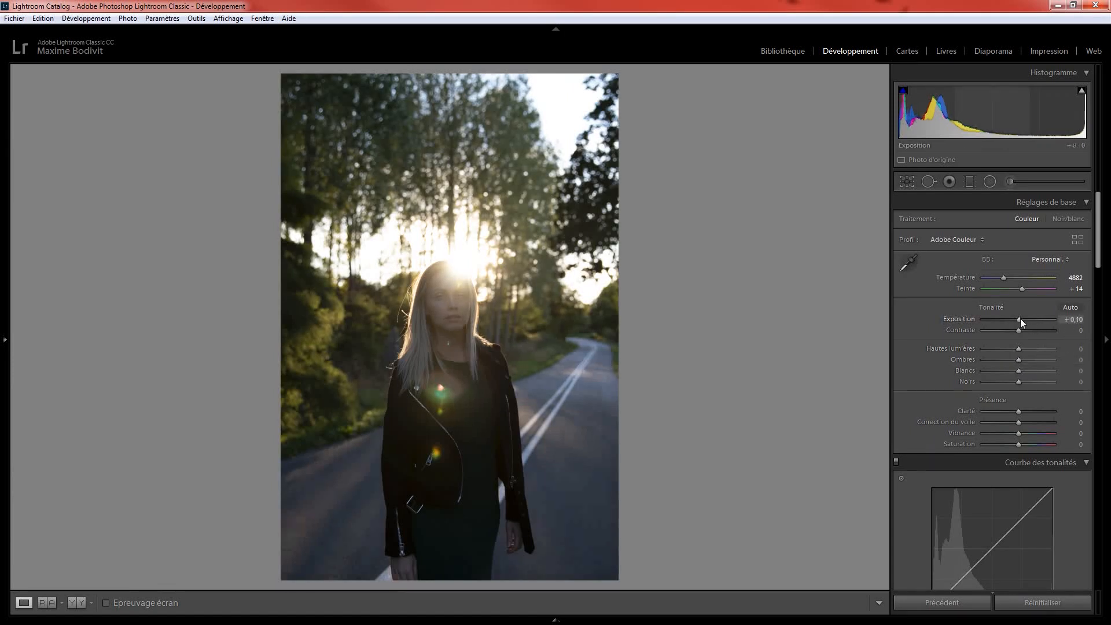
{"action": "key", "text": "Up"}
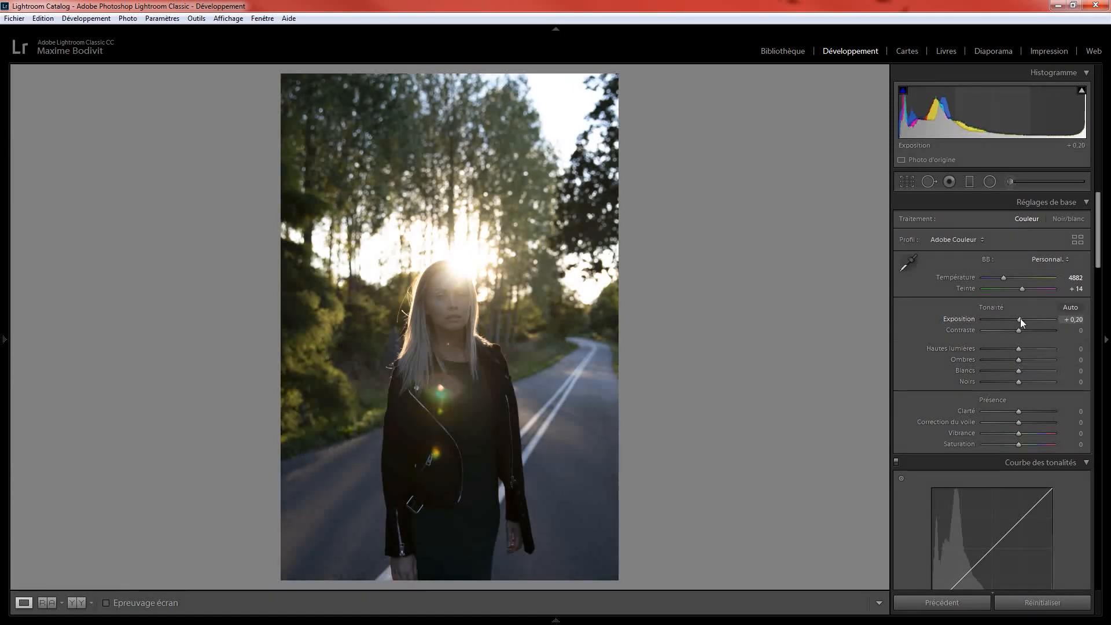
{"action": "key", "text": "Up"}
{"action": "key", "text": "Up"}
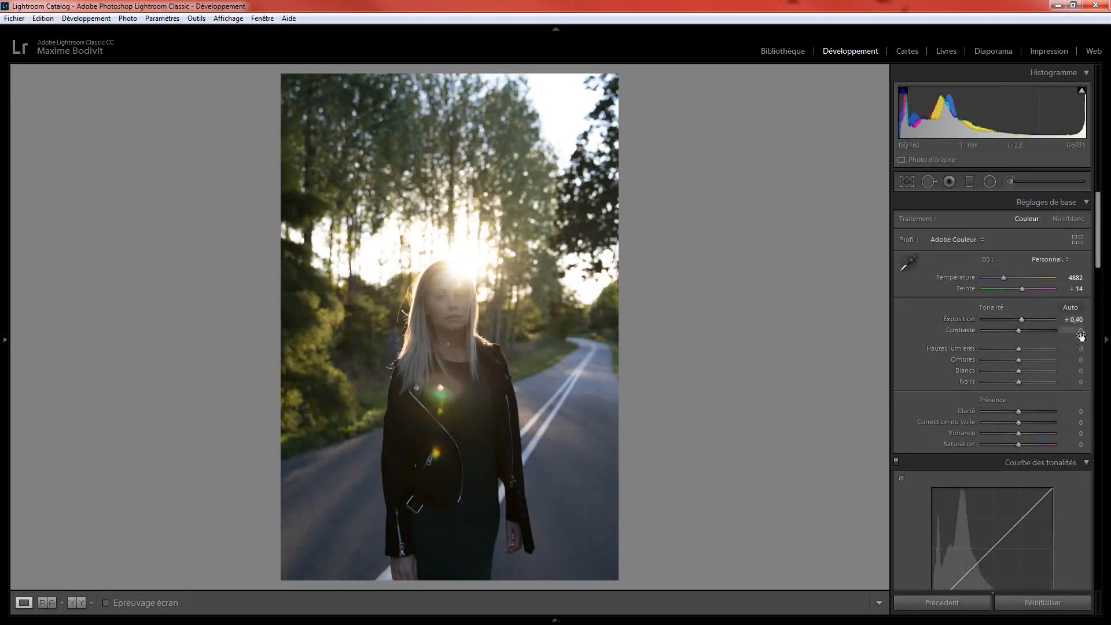
Increase the photo's Contraste to +28.
{"action": "key", "text": "Up"}
{"action": "key", "text": "Up"}
{"action": "key", "text": "Up"}
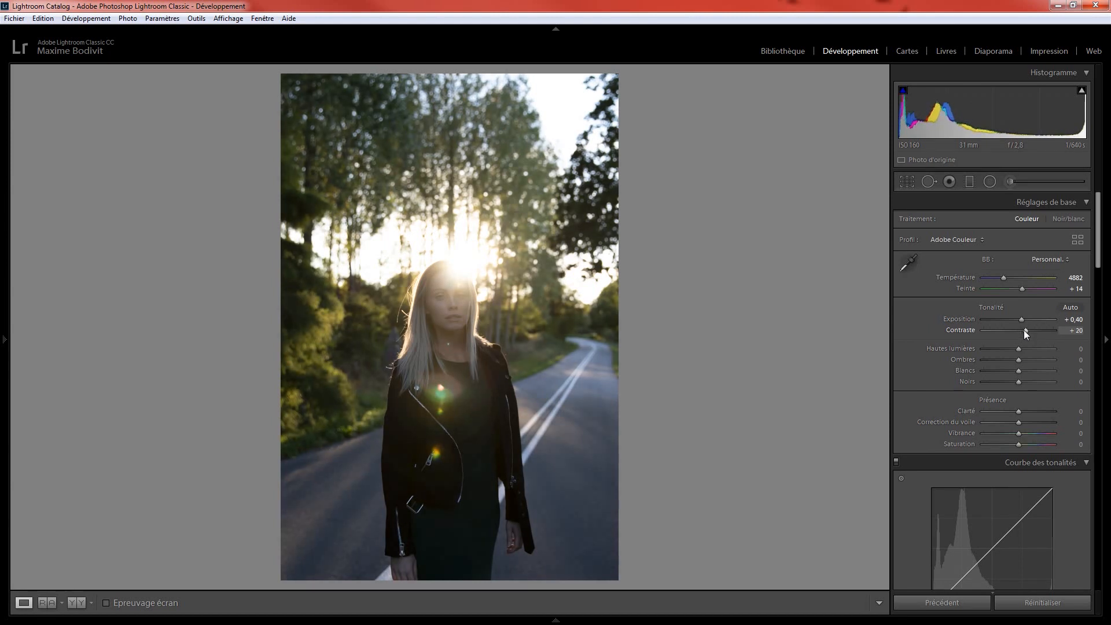
{"action": "left_click", "coordinate": [1072, 333]}
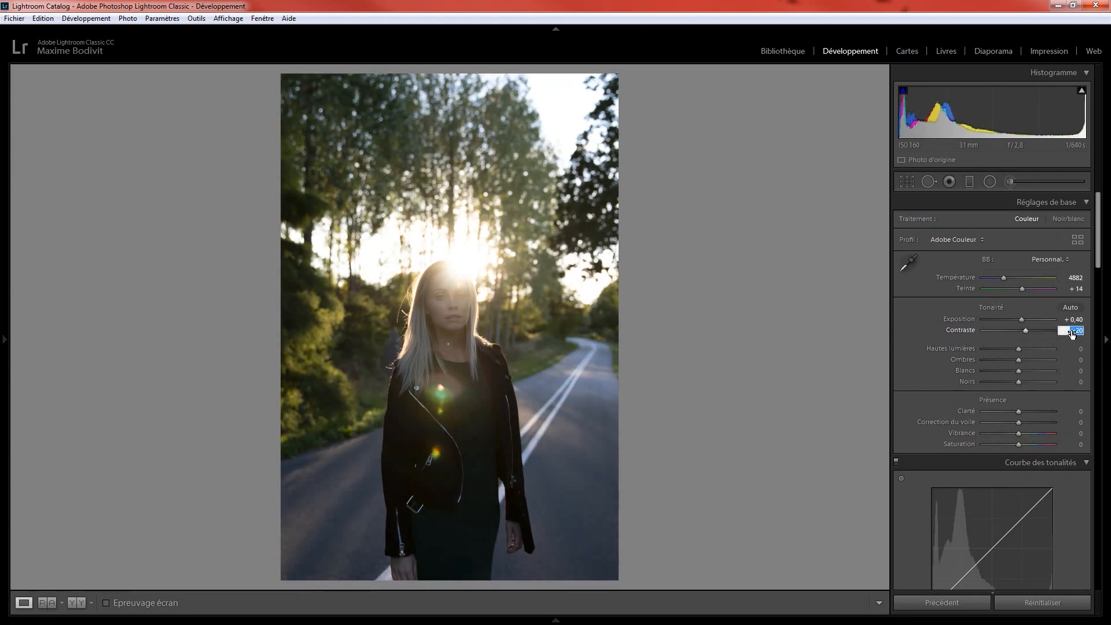
{"action": "type", "text": "28"}
{"action": "key", "text": "Return"}
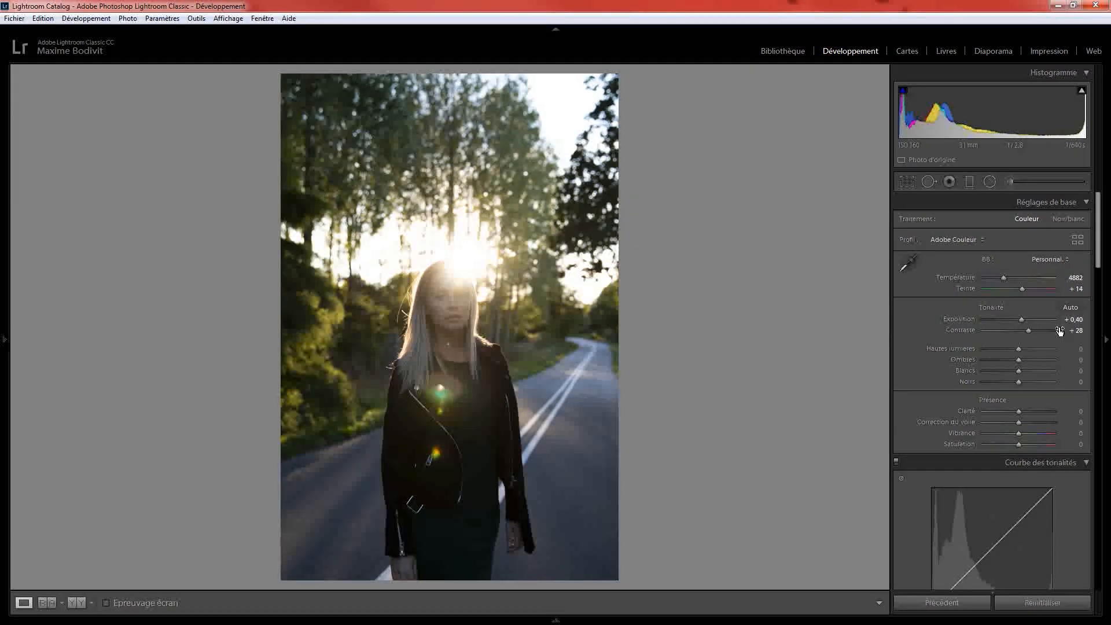
Recover the backlit photo's tonal range with Hautes lumières at -44 and Ombres at +66 in the basic adjustments.
{"action": "left_click", "coordinate": [1075, 349]}
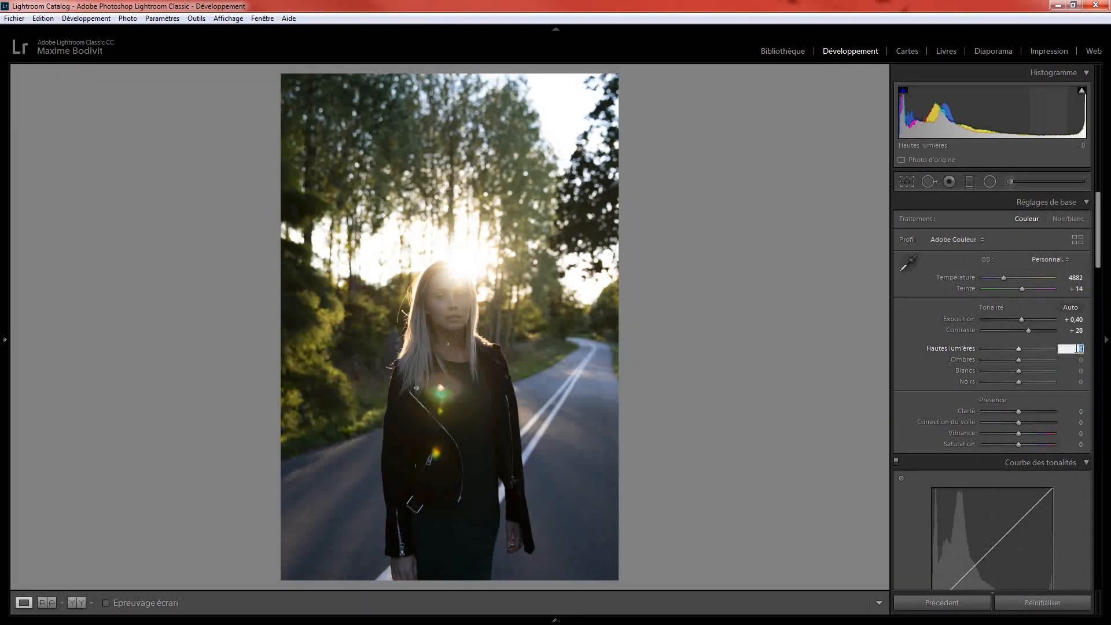
{"action": "type", "text": "-44"}
{"action": "key", "text": "Return"}
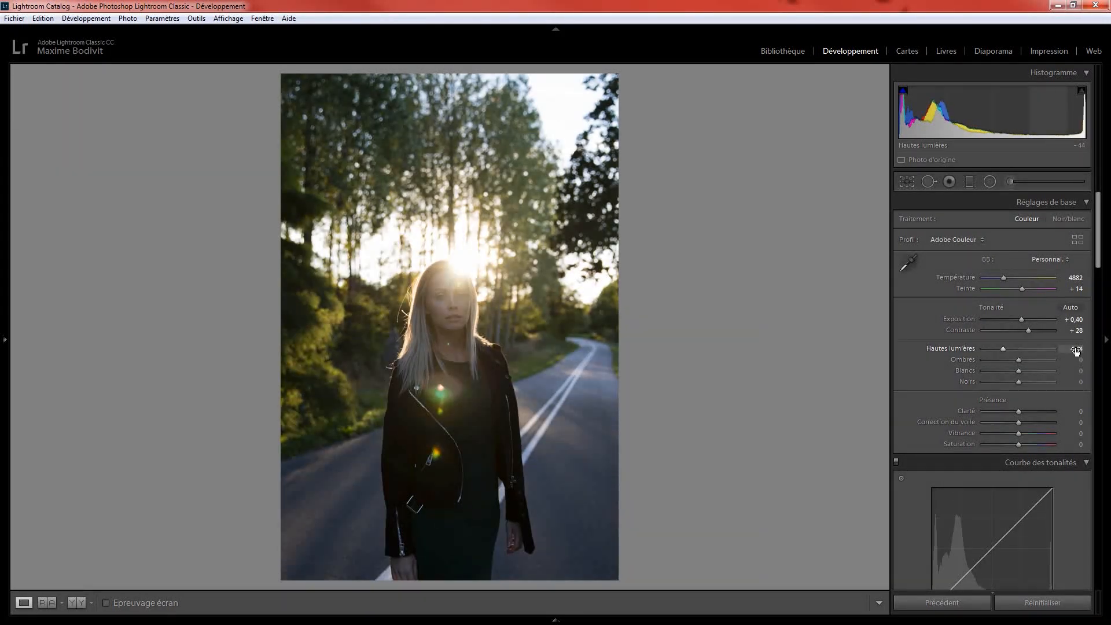
{"action": "left_click_drag", "start_coordinate": [1027, 361], "coordinate": [1043, 371]}
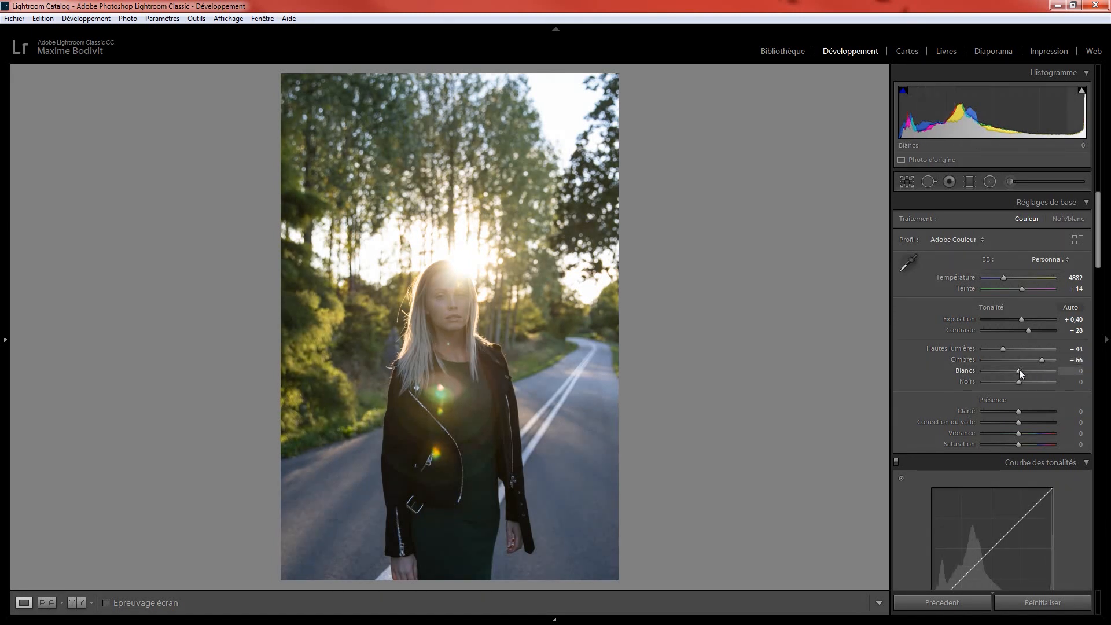
Set Blancs to -34 and Noirs to +9 in the basic tone adjustments.
{"action": "left_click_drag", "start_coordinate": [1020, 374], "coordinate": [1023, 377]}
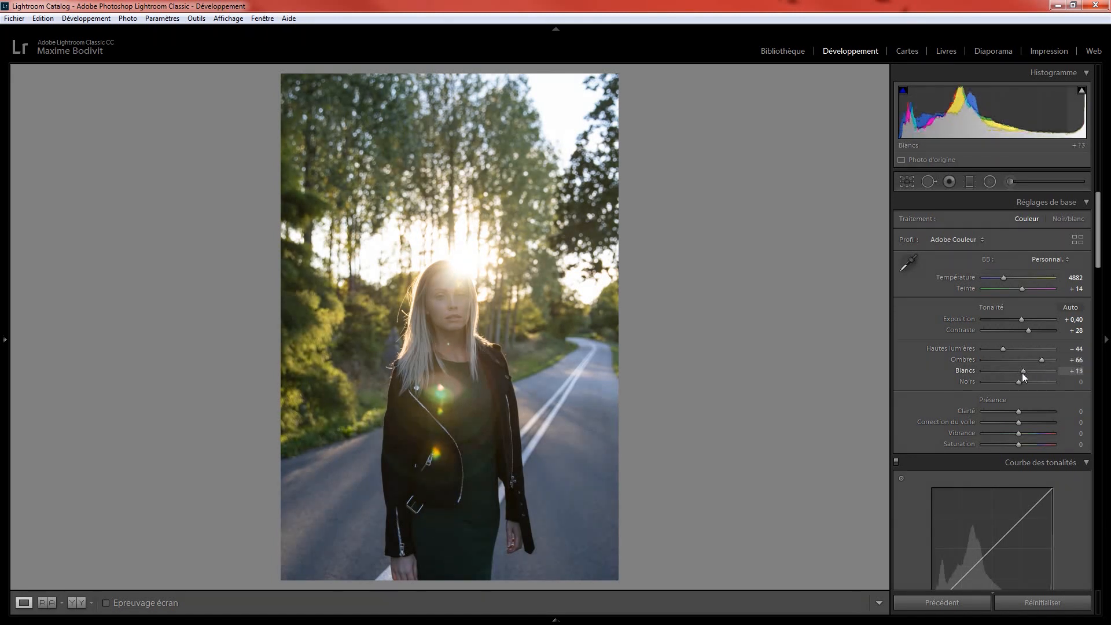
{"action": "left_click_drag", "start_coordinate": [1024, 375], "coordinate": [1005, 374]}
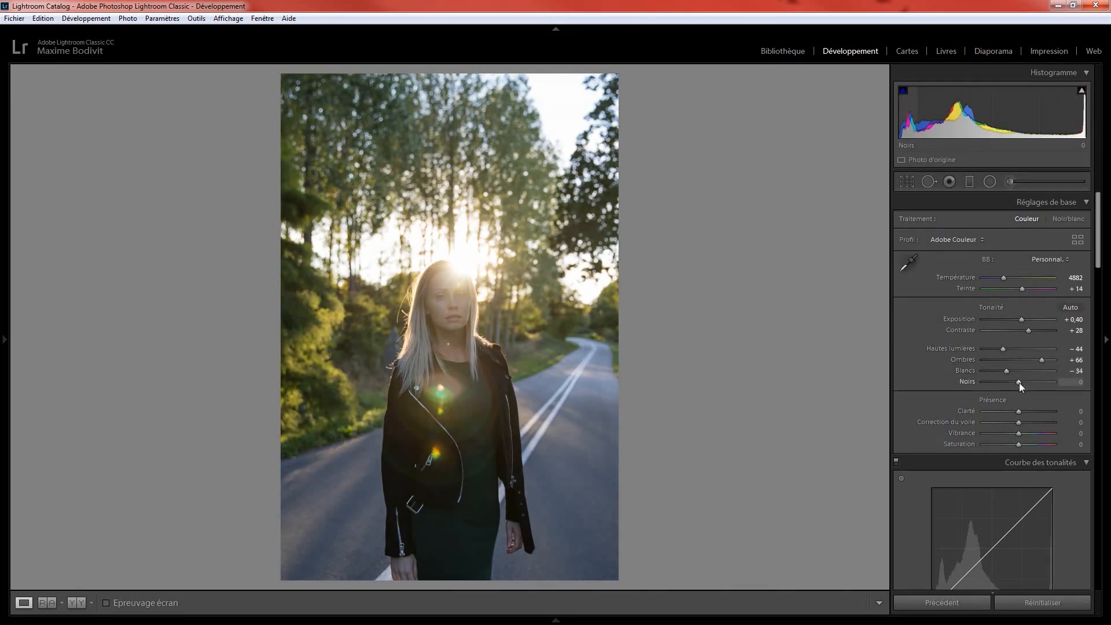
{"action": "left_click_drag", "start_coordinate": [1020, 383], "coordinate": [1024, 386]}
{"action": "left_click", "coordinate": [1065, 384]}
{"action": "type", "text": "9"}
{"action": "key", "text": "Return"}
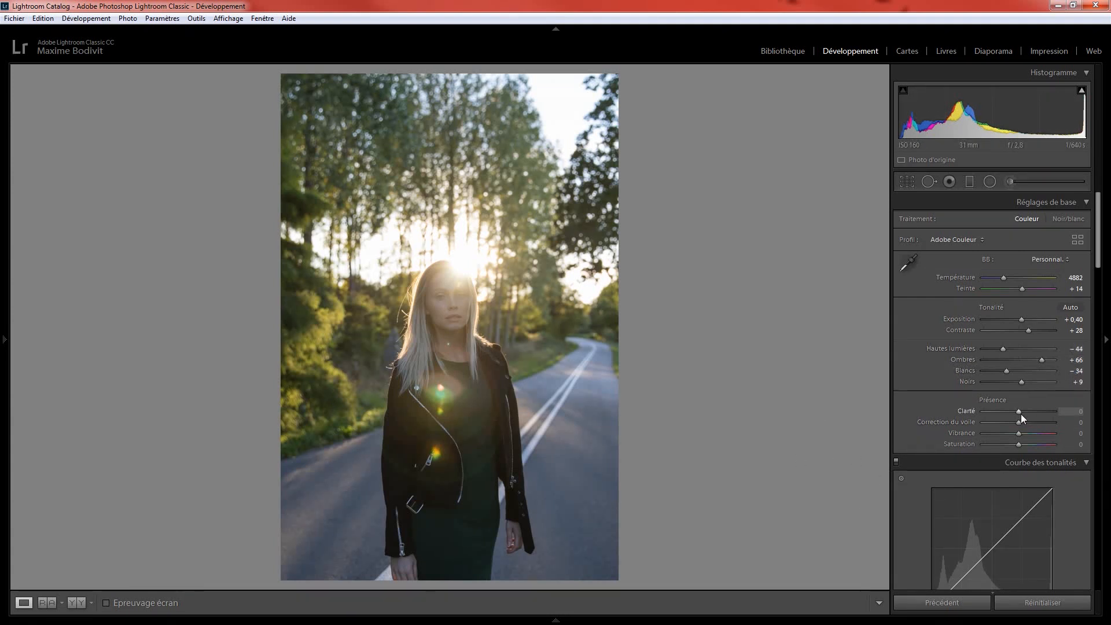
Set the photo's Clarté to +3.
{"action": "left_click", "coordinate": [1075, 413]}
{"action": "type", "text": "3"}
{"action": "key", "text": "Return"}
Set the photo's Vibrance to +30 and its overall Saturation to -15.
{"action": "left_click", "coordinate": [1074, 434]}
{"action": "left_click", "coordinate": [1026, 433]}
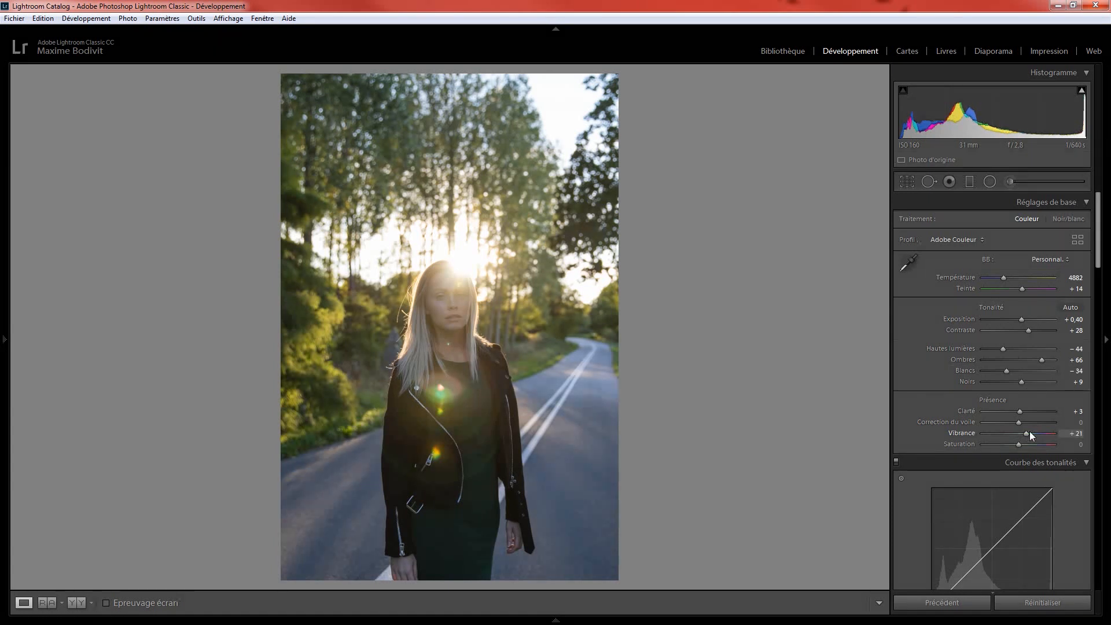
{"action": "double_click", "coordinate": [1030, 432]}
{"action": "left_click_drag", "start_coordinate": [1023, 433], "coordinate": [1031, 439]}
{"action": "left_click", "coordinate": [1073, 434]}
{"action": "type", "text": "30"}
{"action": "key", "text": "Return"}
{"action": "left_click", "coordinate": [1067, 449]}
{"action": "type", "text": "-15"}
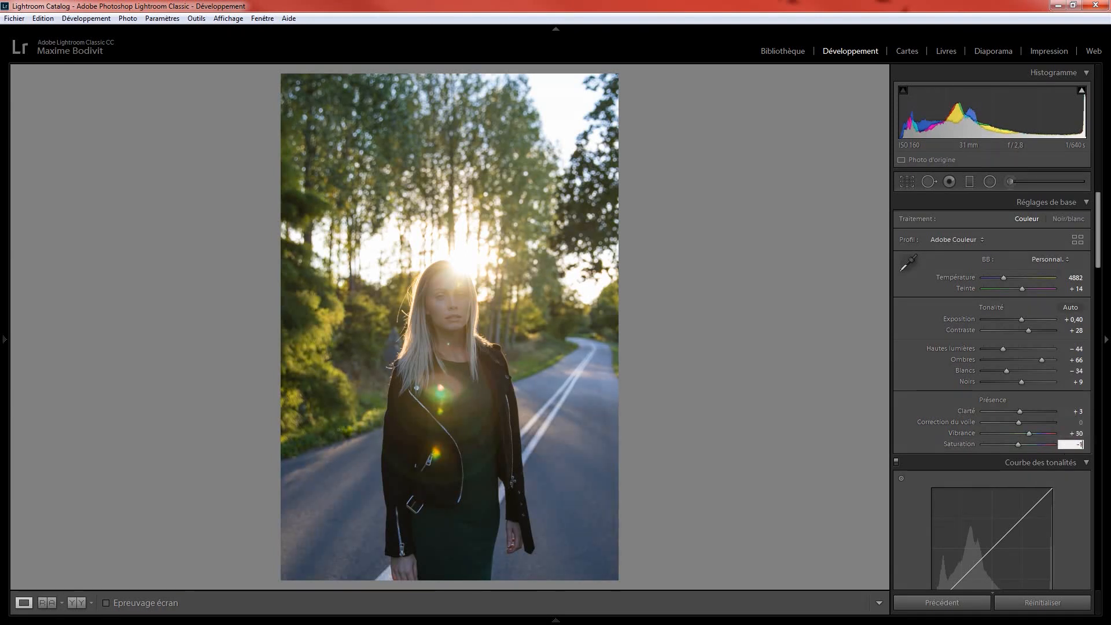
{"action": "key", "text": "Return"}
Shape the RGB point curve into a faded S: lift the black point, anchor the shadows, raise the upper midtones and lower the white point.
{"action": "scroll", "coordinate": [914, 333], "scroll_direction": "down", "scroll_amount": 2}
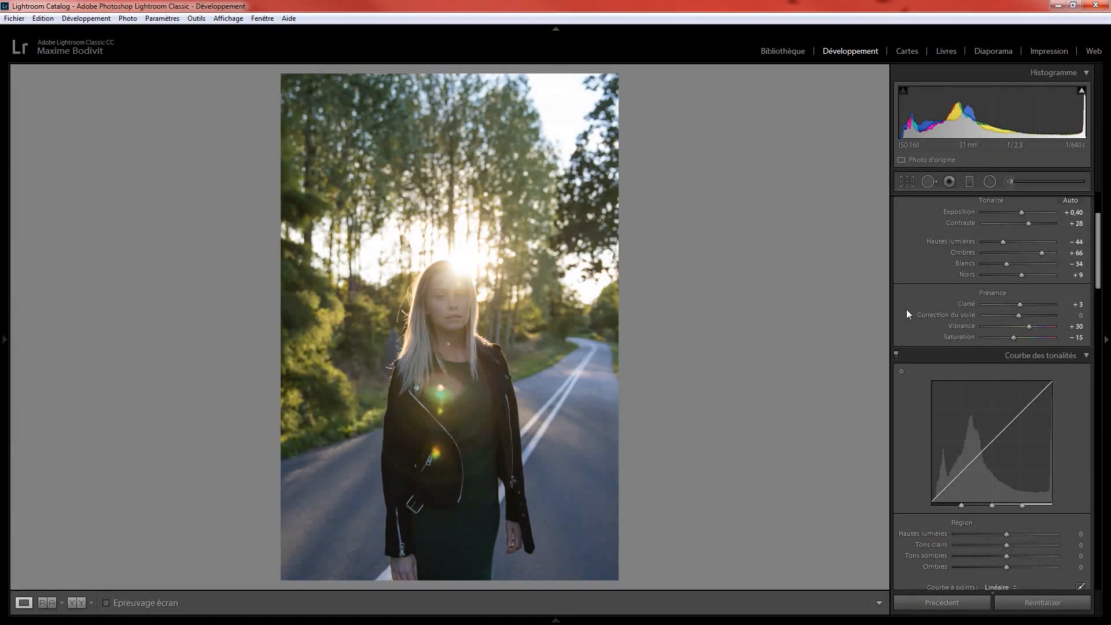
{"action": "scroll", "coordinate": [907, 310], "scroll_direction": "down", "scroll_amount": 2}
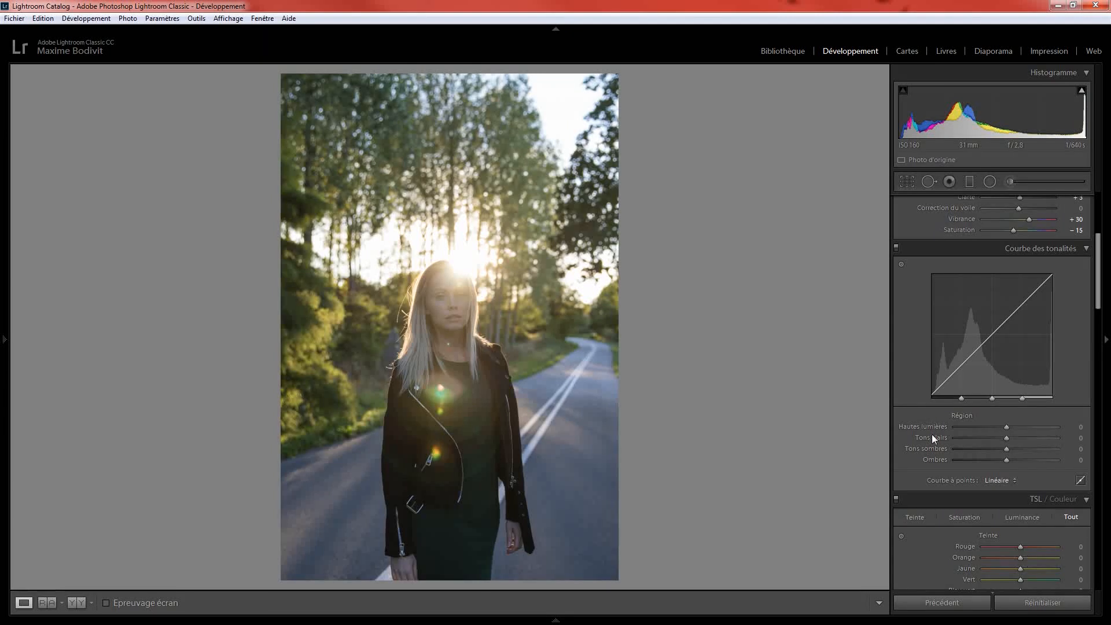
{"action": "left_click", "coordinate": [1079, 480]}
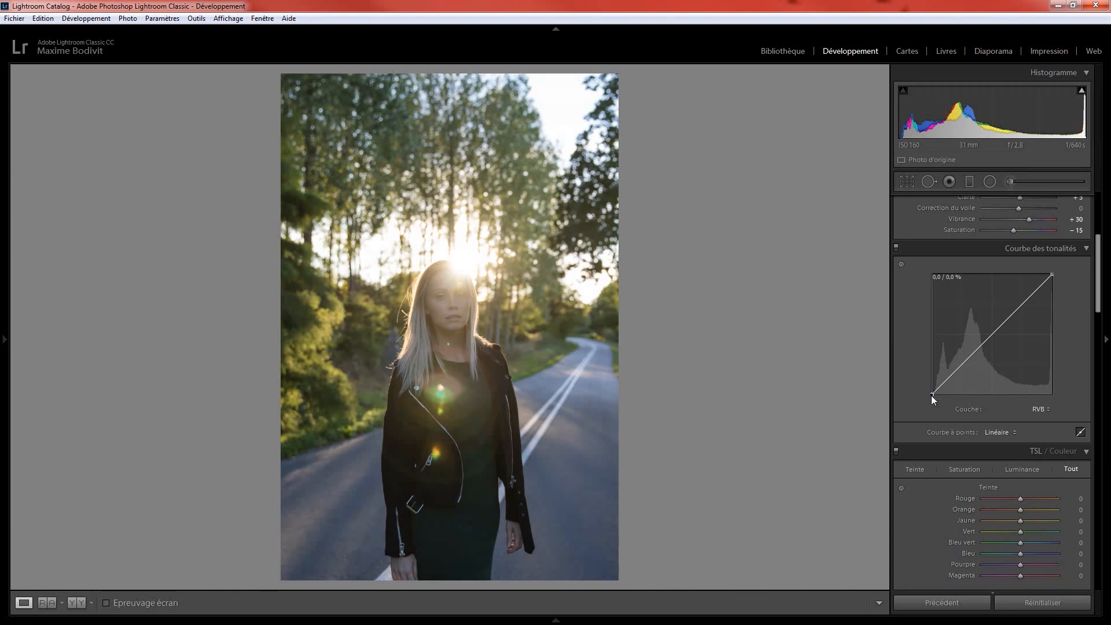
{"action": "left_click_drag", "start_coordinate": [931, 395], "coordinate": [963, 362]}
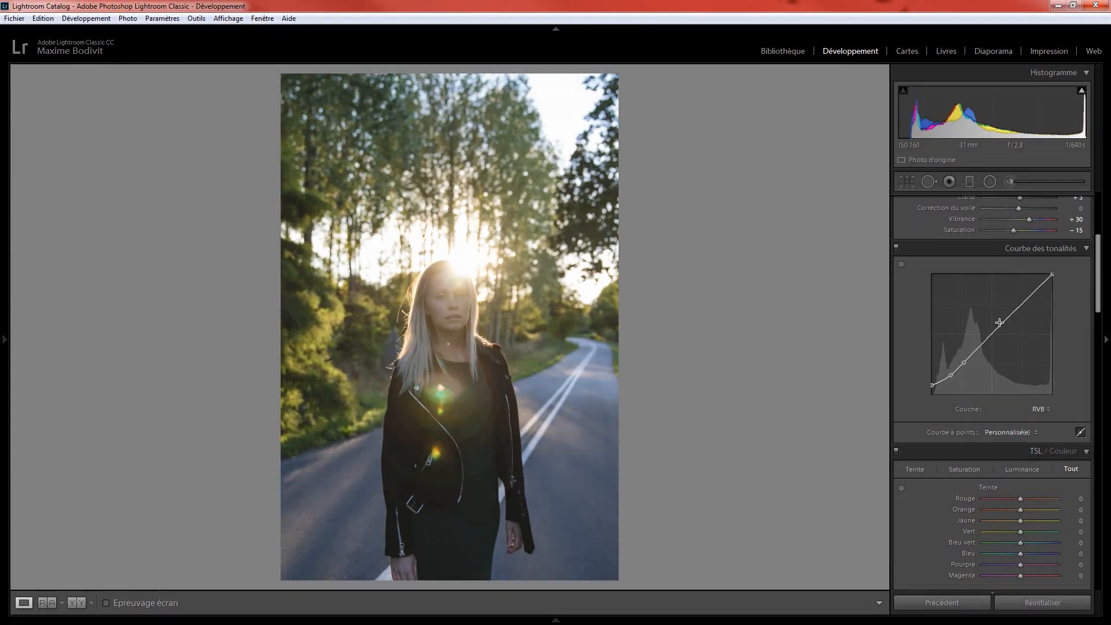
{"action": "left_click_drag", "start_coordinate": [1011, 314], "coordinate": [1013, 308]}
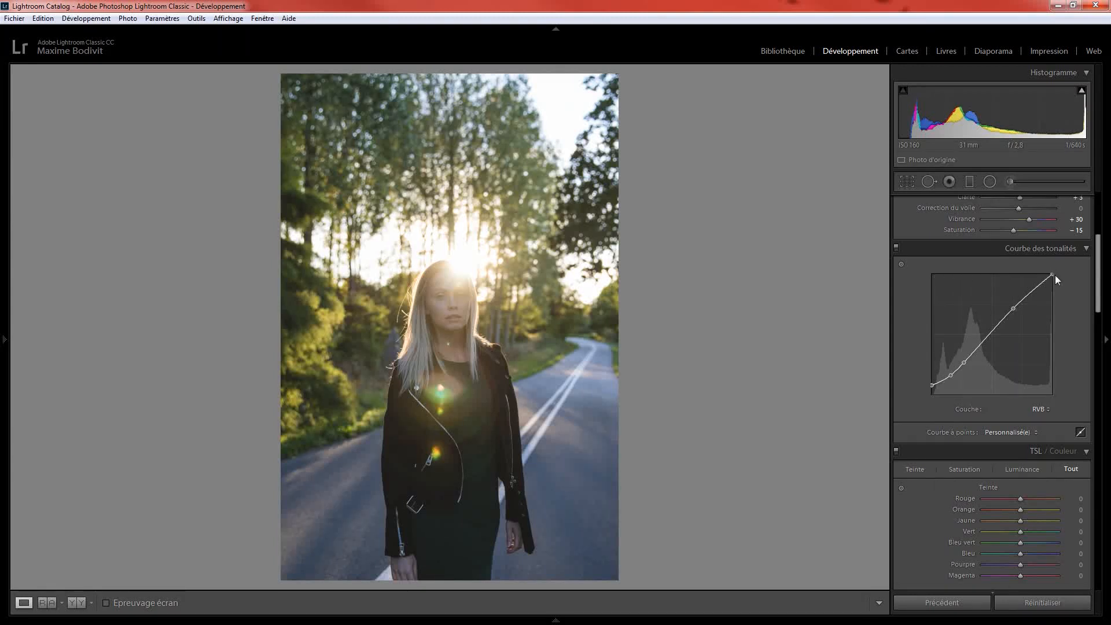
{"action": "left_click_drag", "start_coordinate": [1054, 273], "coordinate": [1062, 282]}
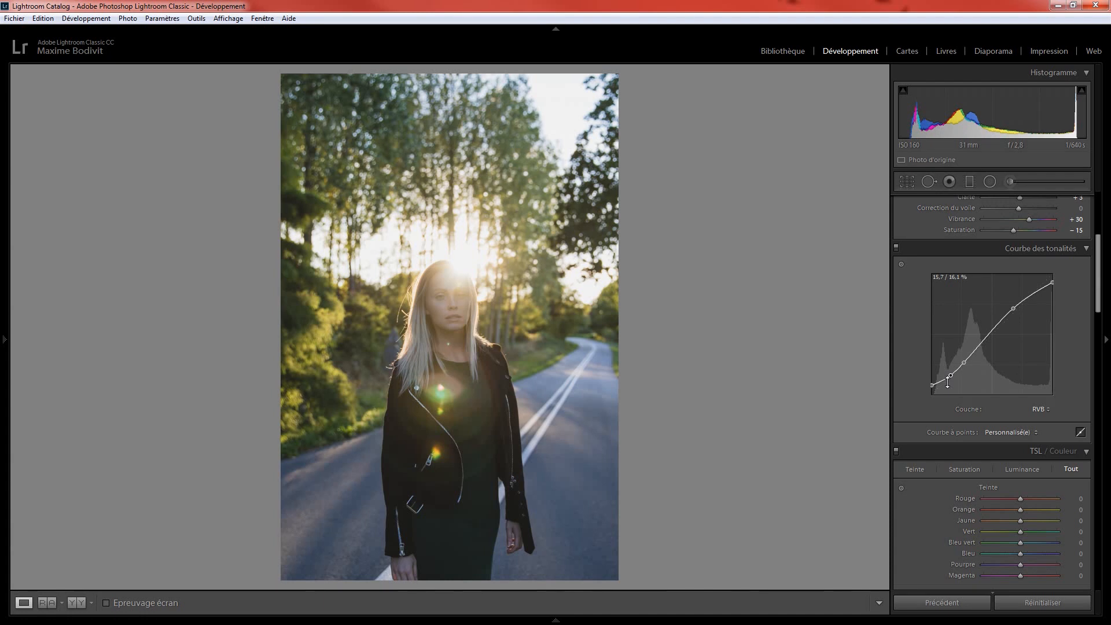
{"action": "left_click_drag", "start_coordinate": [949, 376], "coordinate": [944, 378]}
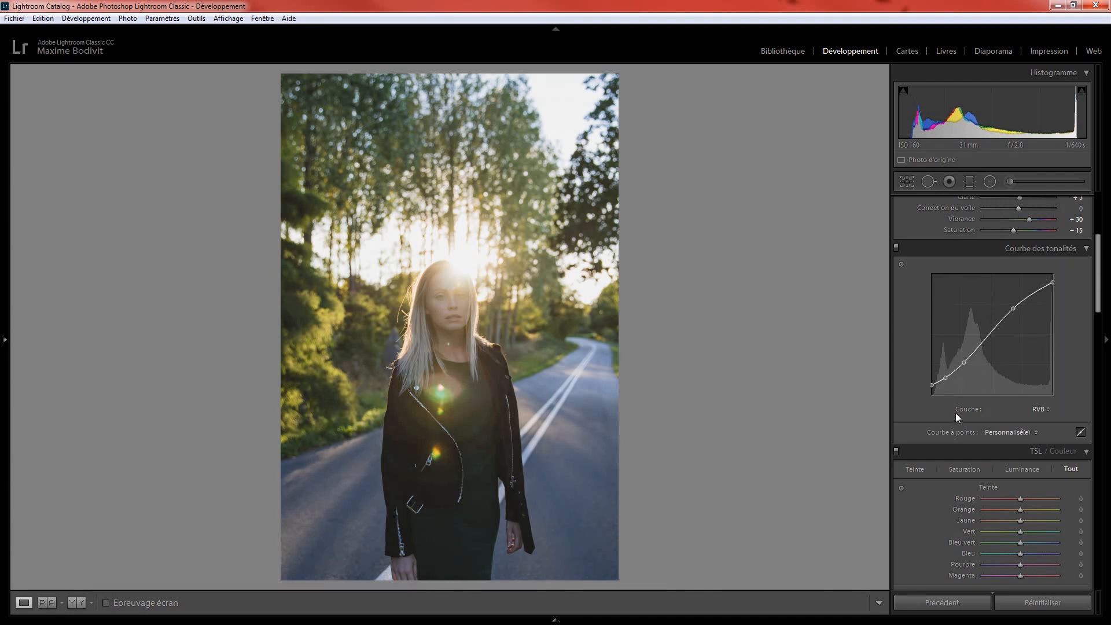
In the tone curve's region adjustments, set Hautes lumières to -1 and Tons clairs to +20.
{"action": "left_click", "coordinate": [1079, 431]}
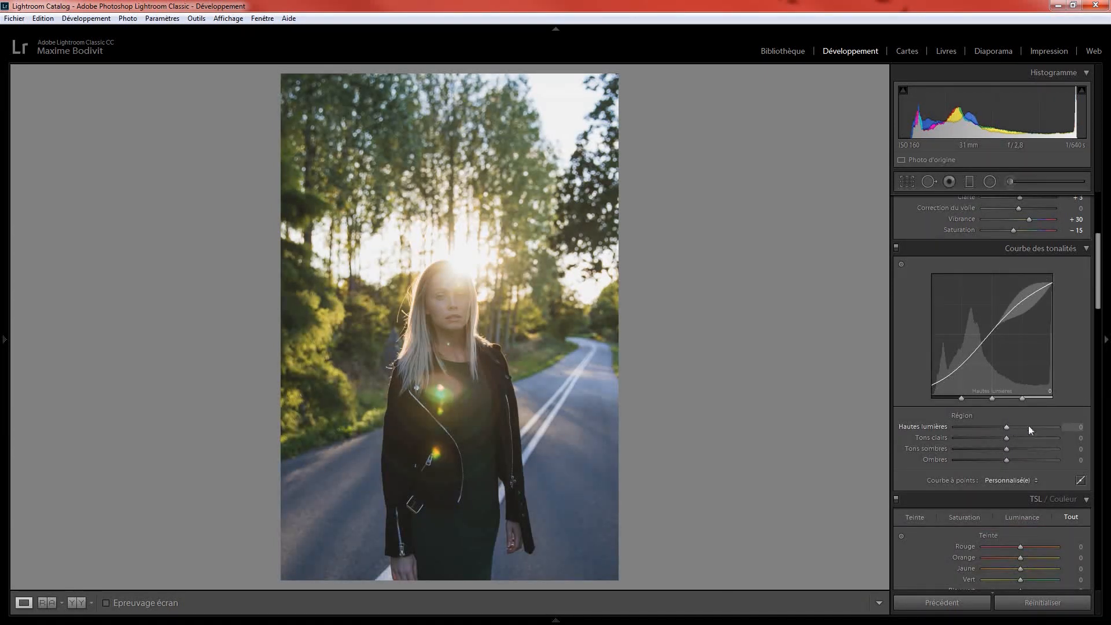
{"action": "left_click", "coordinate": [1073, 427]}
{"action": "type", "text": "-1"}
{"action": "key", "text": "Return"}
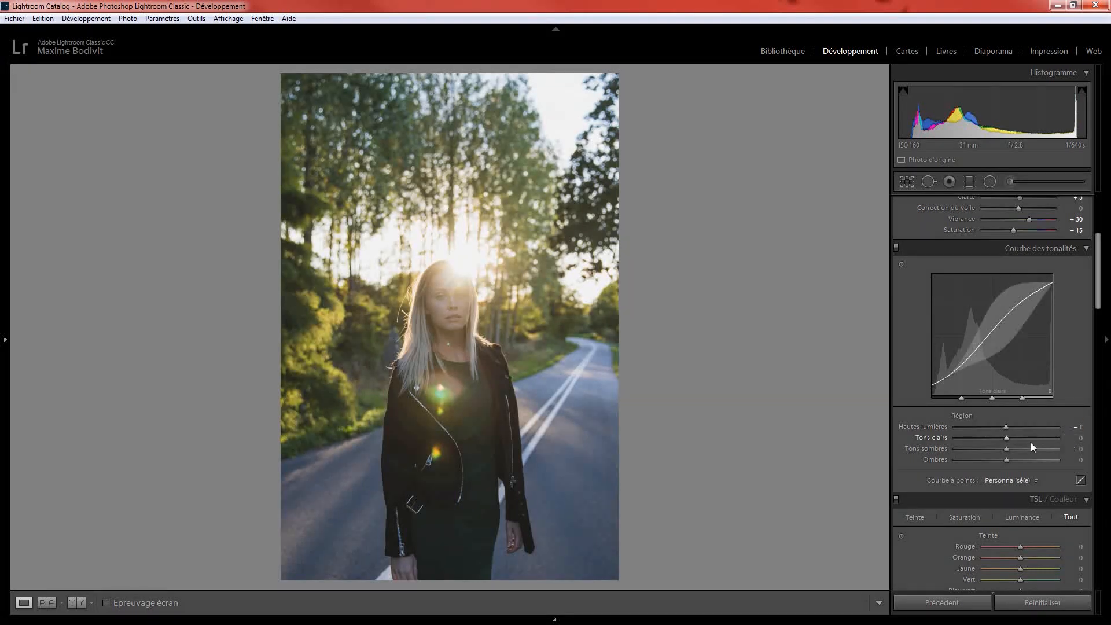
{"action": "left_click_drag", "start_coordinate": [1010, 439], "coordinate": [1020, 443]}
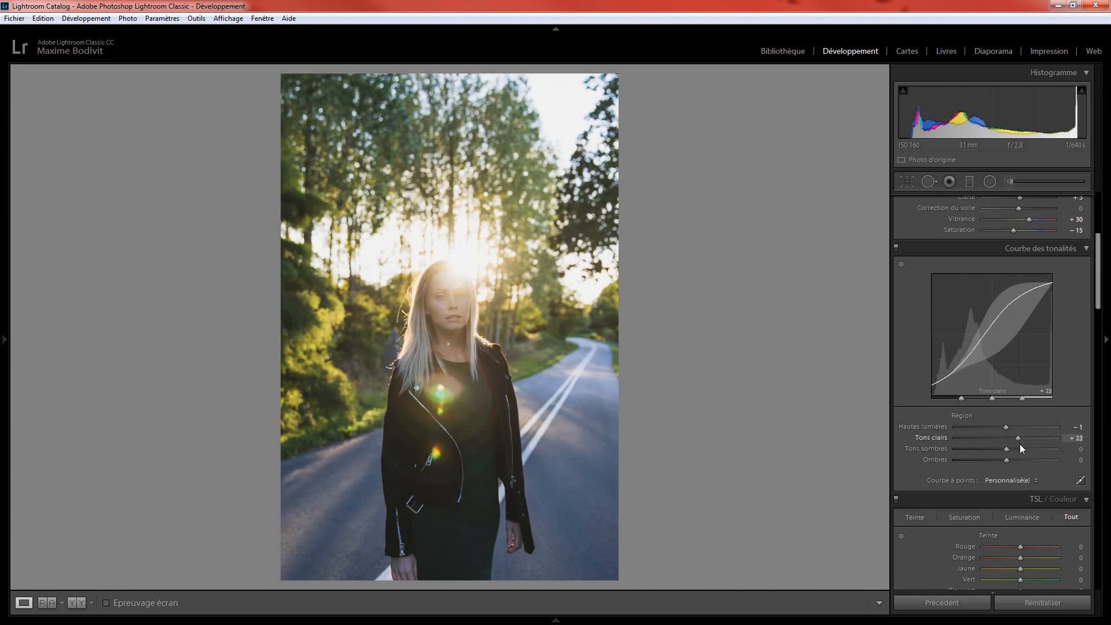
{"action": "left_click", "coordinate": [1072, 438]}
{"action": "type", "text": "20"}
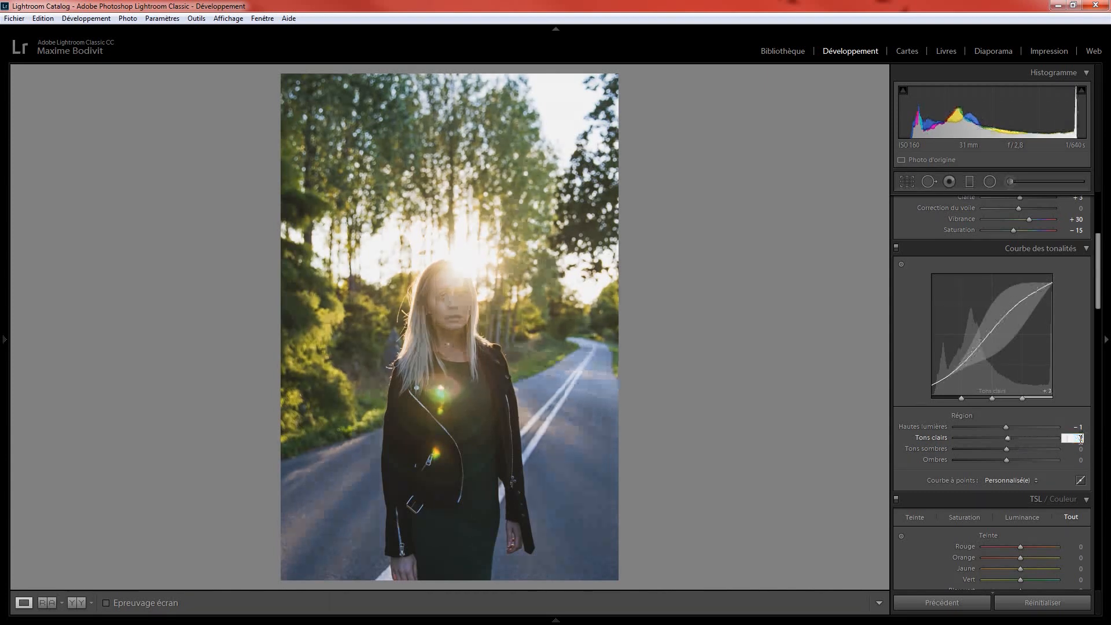
{"action": "key", "text": "Return"}
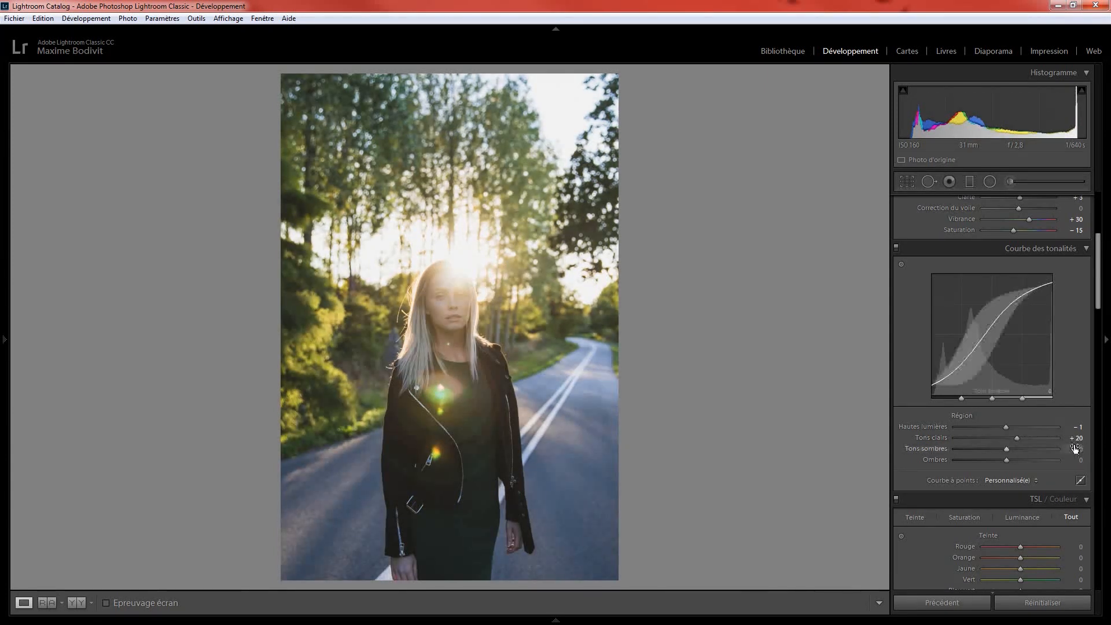
Set the tone curve's Tons sombres to +2 and Ombres to -39.
{"action": "left_click", "coordinate": [1074, 449]}
{"action": "type", "text": "2"}
{"action": "key", "text": "Return"}
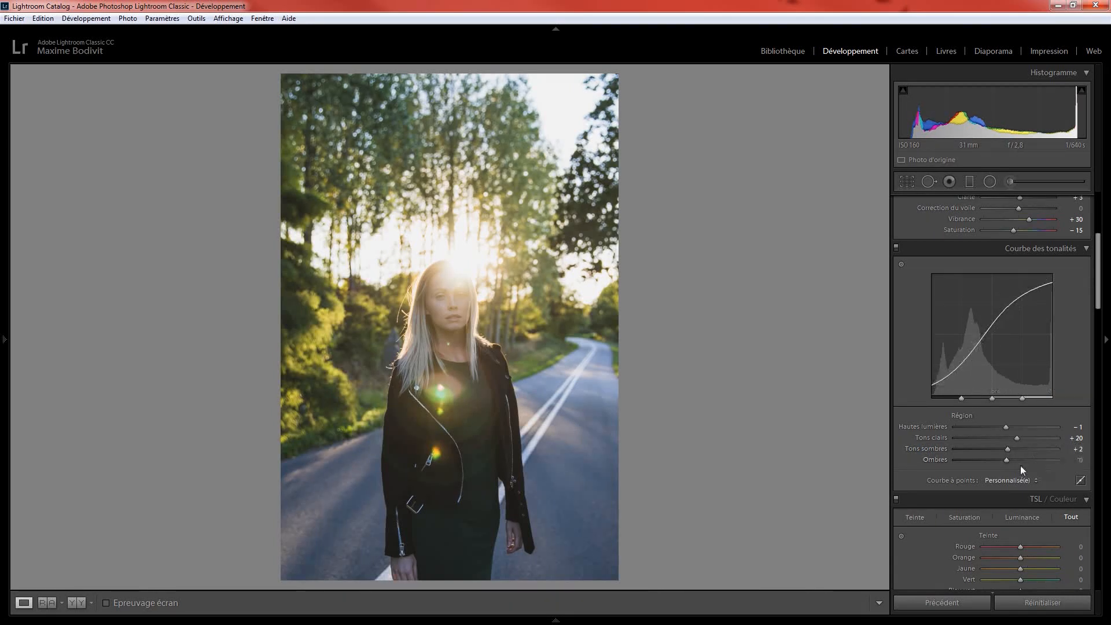
{"action": "mouse_move", "coordinate": [1010, 459]}
{"action": "left_mouse_down"}
{"action": "mouse_move", "coordinate": [1022, 463]}
{"action": "mouse_move", "coordinate": [989, 467]}
{"action": "left_mouse_up"}
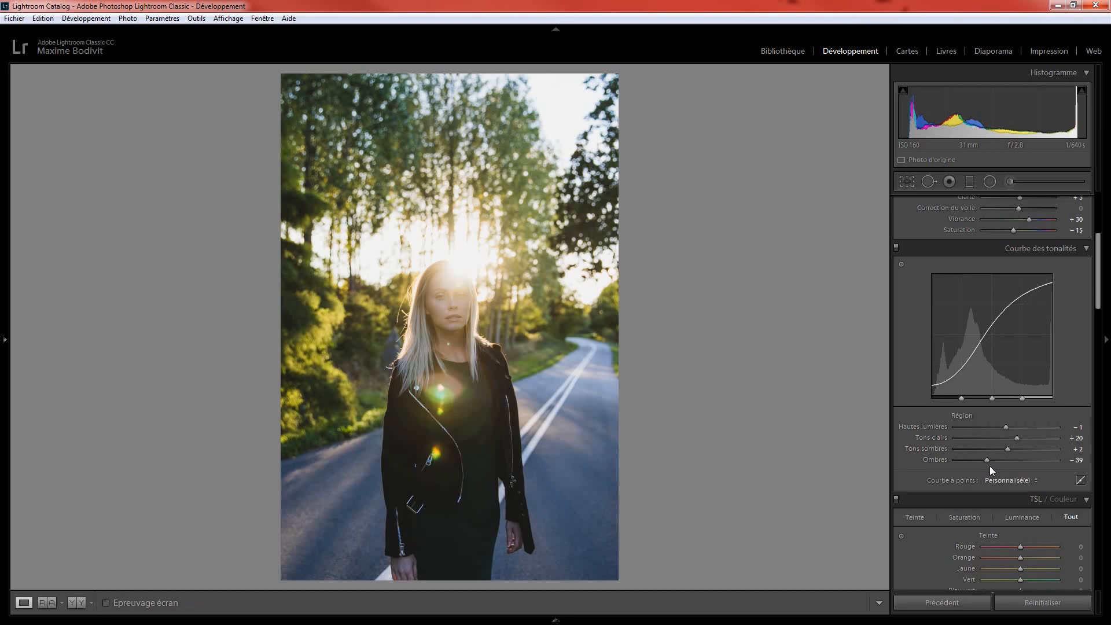
Return the tone curve to point editing and collapse the Courbe des tonalités section.
{"action": "left_click", "coordinate": [1082, 480]}
{"action": "left_click", "coordinate": [1081, 495]}
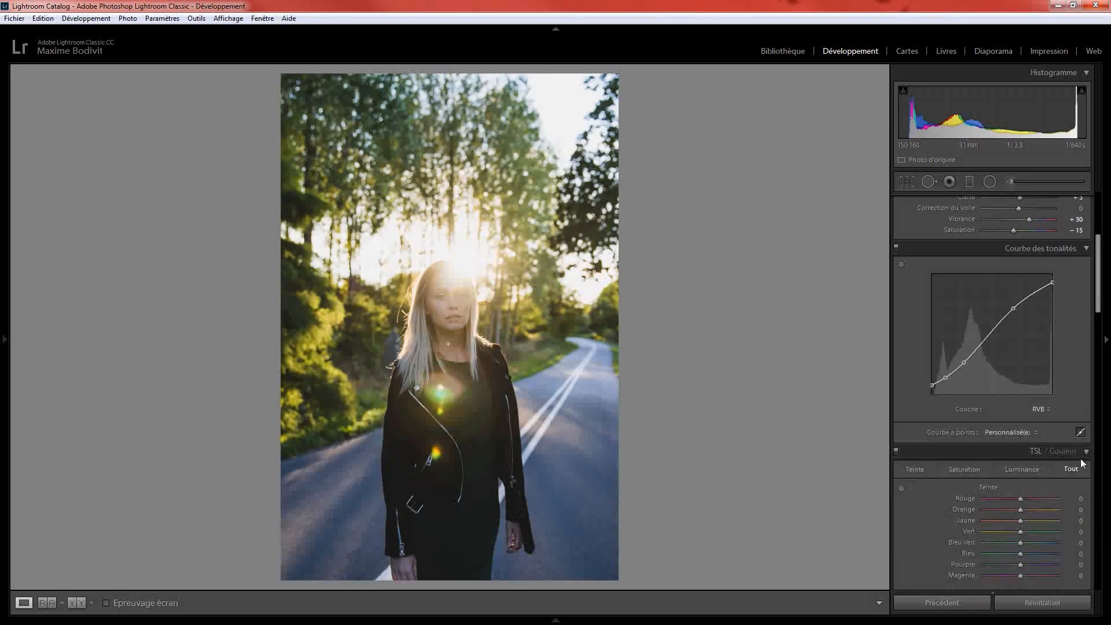
{"action": "left_click", "coordinate": [1076, 249]}
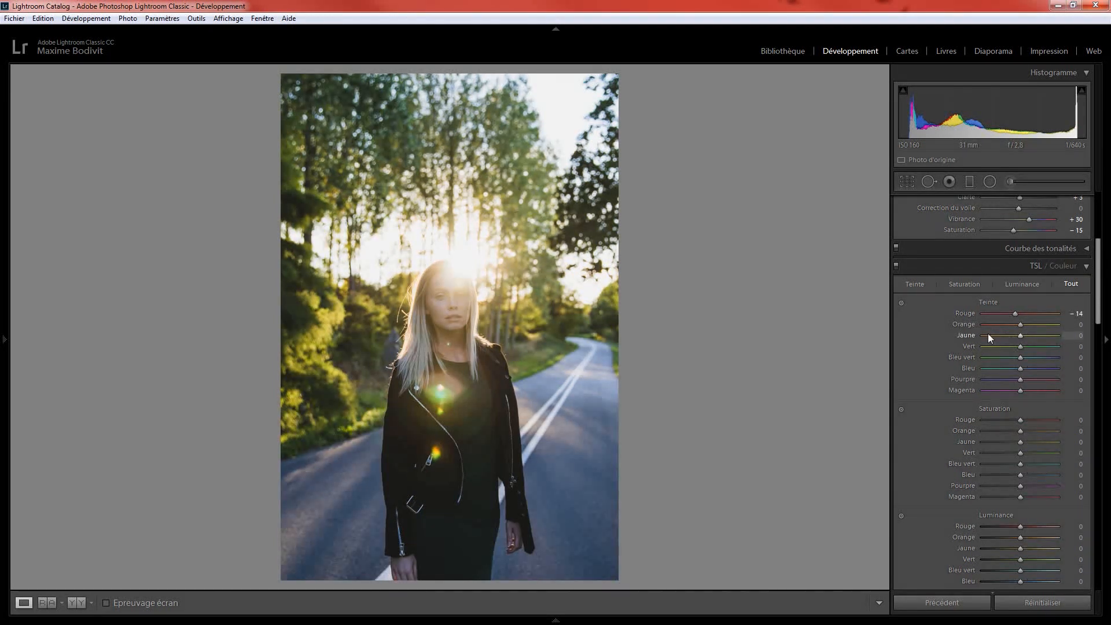
Shift the TSL Teinte of Orange to +24 and of Vert to +5.
{"action": "left_click_drag", "start_coordinate": [1020, 325], "coordinate": [1030, 328]}
{"action": "left_click", "coordinate": [1077, 324]}
{"action": "type", "text": "04"}
{"action": "key", "text": "Return"}
{"action": "left_click", "coordinate": [1078, 347]}
{"action": "type", "text": "5"}
{"action": "key", "text": "Return"}
Set the TSL Teinte of Bleu vert to +23.
{"action": "left_click", "coordinate": [1078, 358]}
{"action": "type", "text": "25"}
{"action": "key", "text": "Return"}
{"action": "left_click", "coordinate": [1078, 357]}
{"action": "type", "text": "23"}
{"action": "key", "text": "Return"}
Set the TSL Teinte of Bleu to +32.
{"action": "left_click", "coordinate": [1079, 369]}
{"action": "type", "text": "20"}
{"action": "key", "text": "Return"}
{"action": "left_click", "coordinate": [1033, 368]}
{"action": "left_click_drag", "start_coordinate": [1032, 371], "coordinate": [1036, 374]}
{"action": "left_click", "coordinate": [1074, 368]}
{"action": "type", "text": "32"}
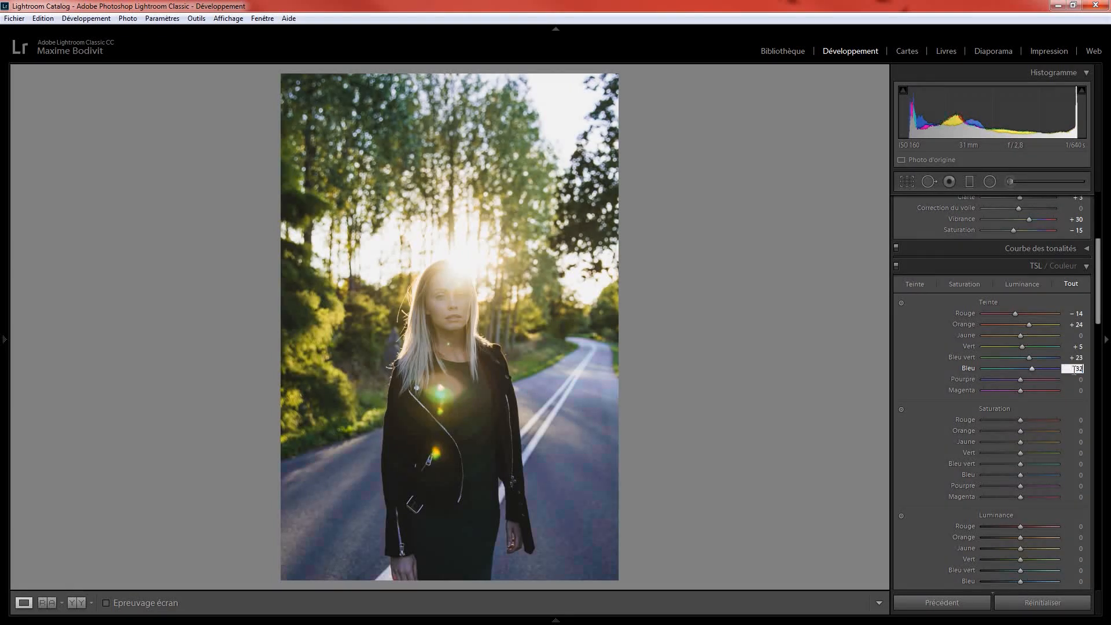
{"action": "key", "text": "Return"}
Reduce the TSL Saturation of Rouge to -5 and of Orange to -31.
{"action": "left_click", "coordinate": [1075, 420]}
{"action": "type", "text": "-5"}
{"action": "key", "text": "Return"}
{"action": "left_click", "coordinate": [1075, 431]}
{"action": "type", "text": "-31"}
{"action": "key", "text": "Return"}
Set the TSL Saturation of Bleu vert to +16 and of Bleu to -84.
{"action": "left_click_drag", "start_coordinate": [1027, 464], "coordinate": [1029, 465]}
{"action": "left_click", "coordinate": [1076, 464]}
{"action": "type", "text": "16"}
{"action": "key", "text": "Return"}
{"action": "left_click", "coordinate": [1077, 475]}
{"action": "type", "text": "-84"}
{"action": "key", "text": "Return"}
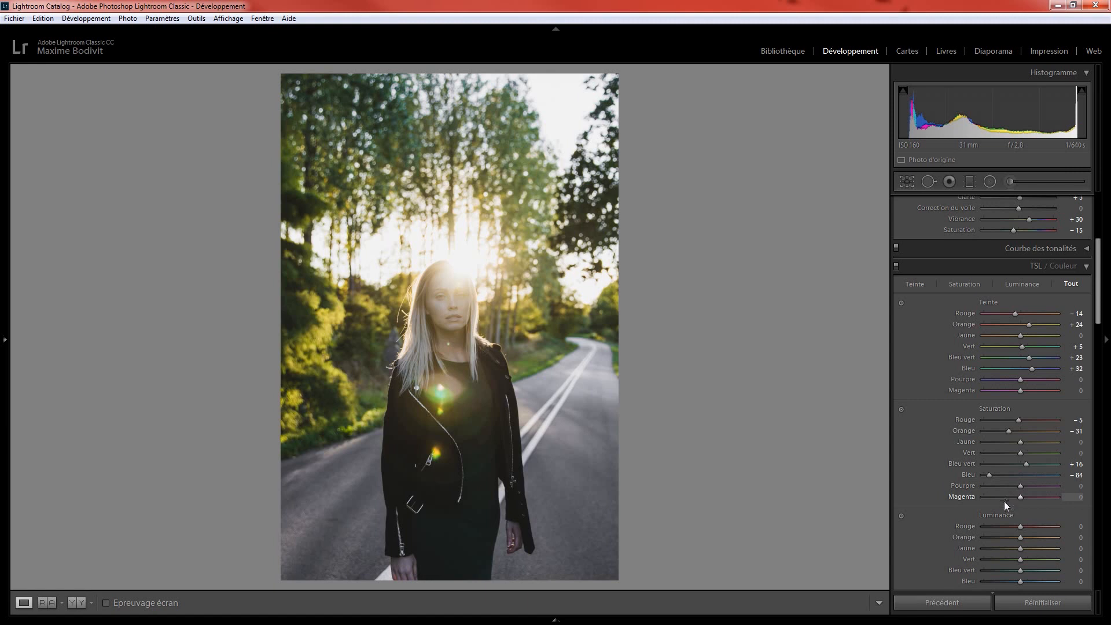
Raise the TSL Luminance of Orange to +11.
{"action": "scroll", "coordinate": [948, 474], "scroll_direction": "down", "scroll_amount": 3}
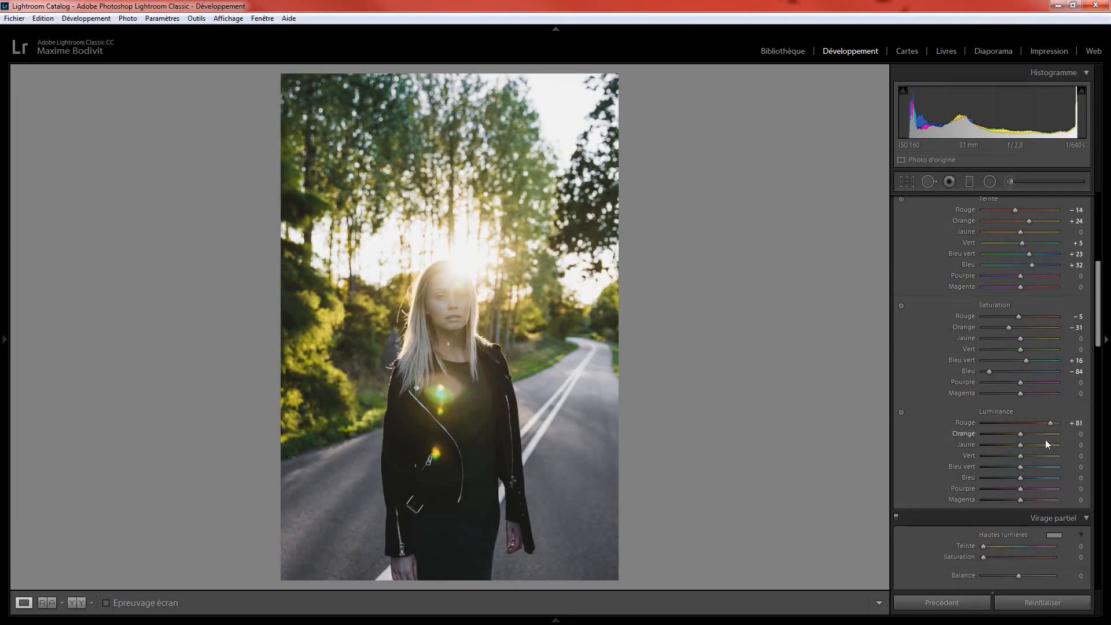
{"action": "left_click_drag", "start_coordinate": [1022, 433], "coordinate": [1025, 435]}
{"action": "key", "text": "Up"}
{"action": "key", "text": "Up"}
{"action": "key", "text": "Up"}
{"action": "key", "text": "Up"}
{"action": "key", "text": "Up"}
Set the TSL Luminance of Rouge to +80.
{"action": "left_click", "coordinate": [1076, 423]}
{"action": "type", "text": "80"}
{"action": "key", "text": "Return"}
{"action": "scroll", "coordinate": [925, 287], "scroll_direction": "up", "scroll_amount": 3}
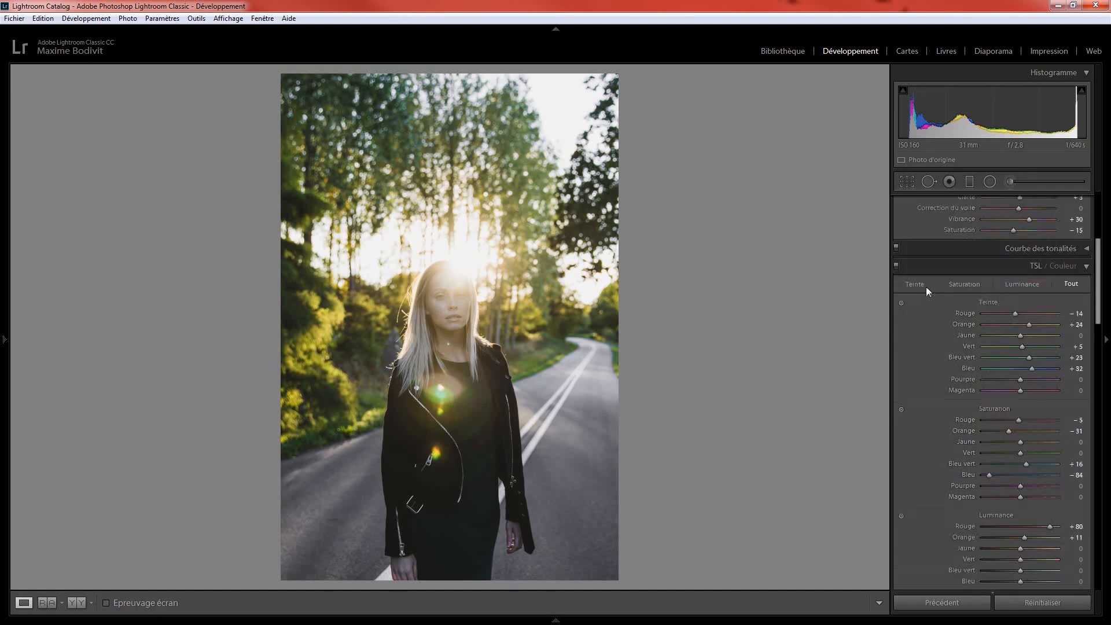
Set the Virage partiel highlights (Hautes lumières) to Teinte 61 and Saturation 31.
{"action": "left_click", "coordinate": [1078, 269]}
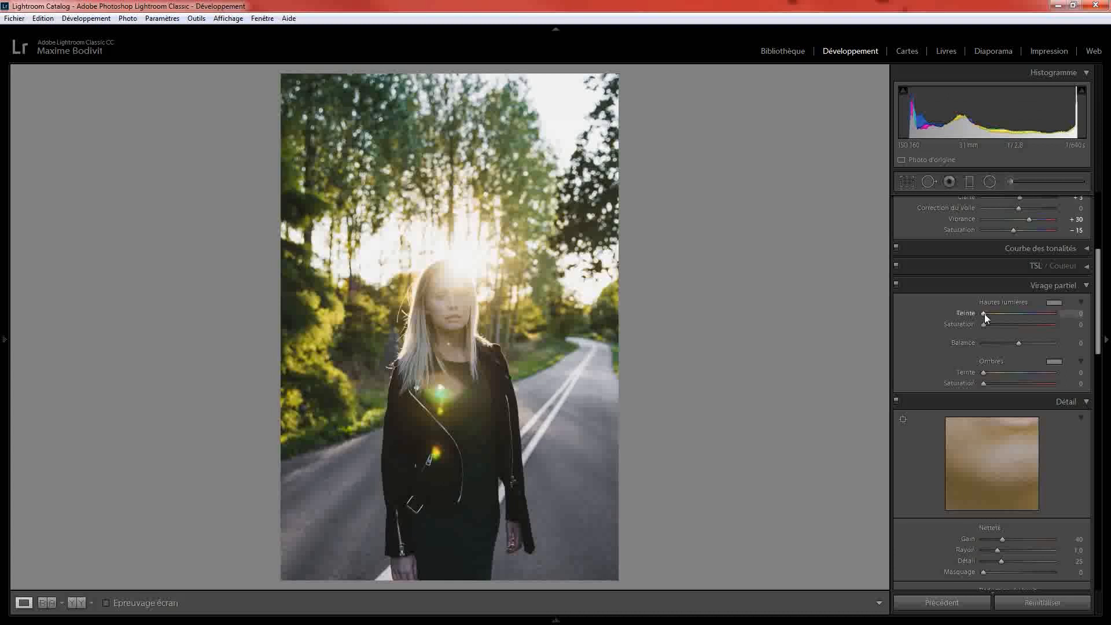
{"action": "left_click_drag", "start_coordinate": [1017, 313], "coordinate": [1005, 315]}
{"action": "left_click", "coordinate": [1072, 313]}
{"action": "type", "text": "61"}
{"action": "key", "text": "Return"}
{"action": "left_click", "coordinate": [1075, 325]}
{"action": "type", "text": "31"}
{"action": "key", "text": "Return"}
Set the Virage partiel shadows (Ombres) to Teinte 249 and Saturation 11.
{"action": "left_click", "coordinate": [1078, 372]}
{"action": "type", "text": "249"}
{"action": "key", "text": "Return"}
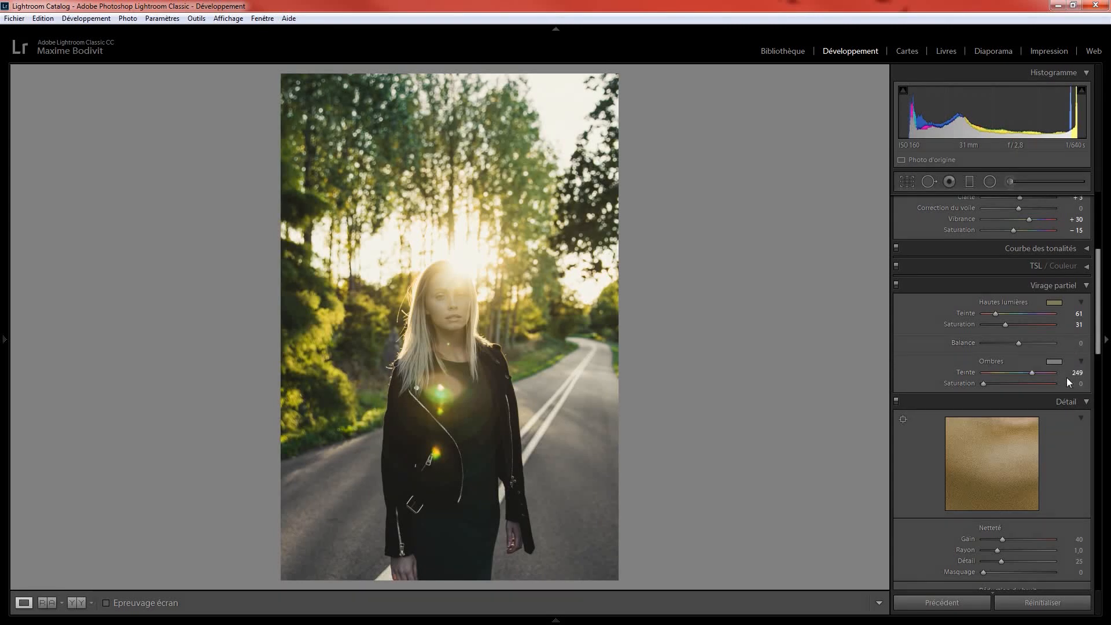
{"action": "left_click", "coordinate": [1079, 383]}
{"action": "type", "text": "11"}
{"action": "key", "text": "Return"}
{"action": "left_click", "coordinate": [1085, 286]}
Set the sharpening (Netteté) Gain to 9 in the Détail settings.
{"action": "scroll", "coordinate": [1070, 411], "scroll_direction": "down", "scroll_amount": 3}
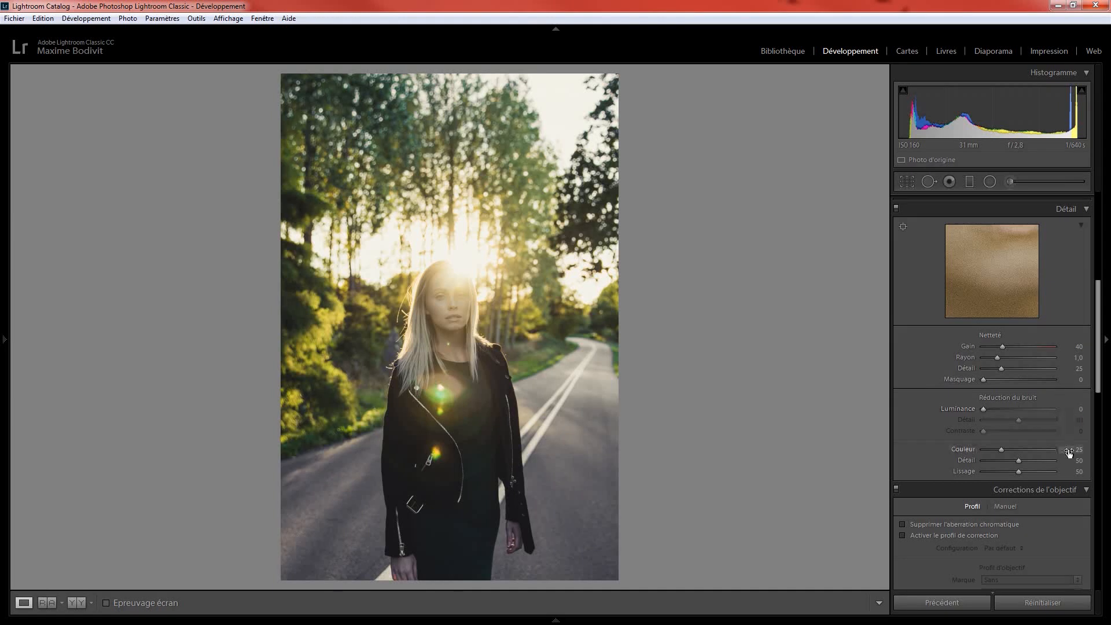
{"action": "left_click", "coordinate": [1076, 350]}
{"action": "type", "text": "9"}
{"action": "key", "text": "Return"}
Set the sharpening Rayon to 2,8.
{"action": "left_click", "coordinate": [1076, 357]}
{"action": "type", "text": "2"}
{"action": "key", "text": "Return"}
{"action": "left_click", "coordinate": [1078, 357]}
{"action": "type", "text": "2"}
{"action": "key", "text": "Return"}
{"action": "left_click", "coordinate": [1075, 359]}
{"action": "type", "text": "2,8"}
{"action": "key", "text": "BackSpace"}
{"action": "type", "text": "8"}
{"action": "key", "text": "Return"}
{"action": "left_click", "coordinate": [1077, 371]}
{"action": "key", "text": "Return"}
Set the noise reduction (Réduction du bruit) Luminance to 27.
{"action": "left_click", "coordinate": [1074, 409]}
{"action": "type", "text": "25"}
{"action": "key", "text": "Return"}
{"action": "left_click", "coordinate": [1075, 409]}
{"action": "type", "text": "27"}
{"action": "key", "text": "Return"}
Enable chromatic aberration removal and the lens profile correction in Corrections de l'objectif.
{"action": "scroll", "coordinate": [906, 388], "scroll_direction": "down", "scroll_amount": 4}
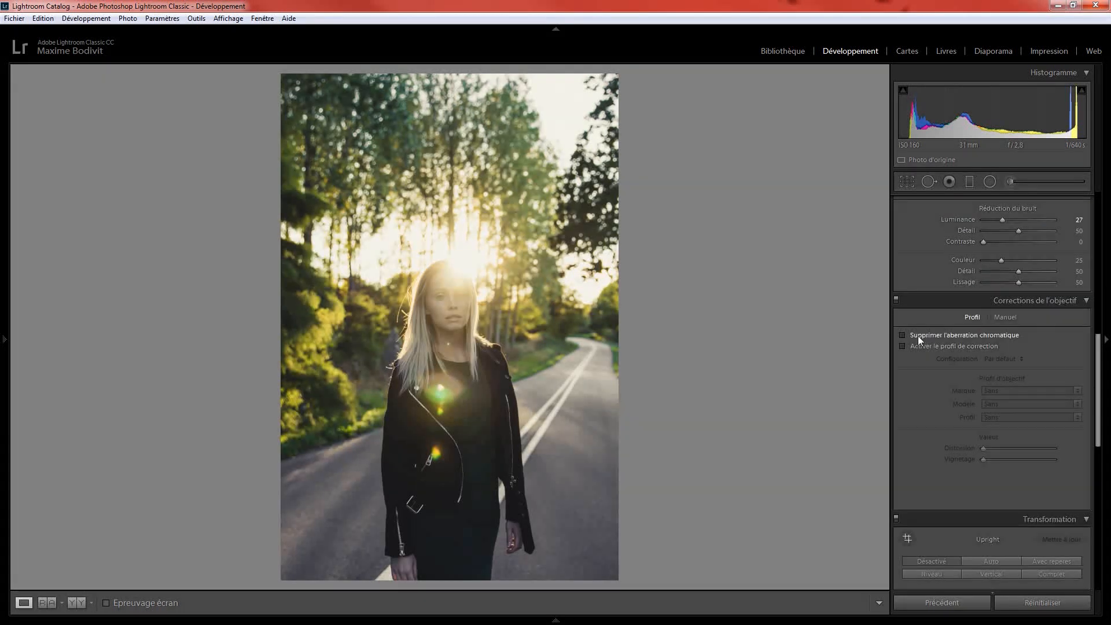
{"action": "left_click", "coordinate": [919, 346]}
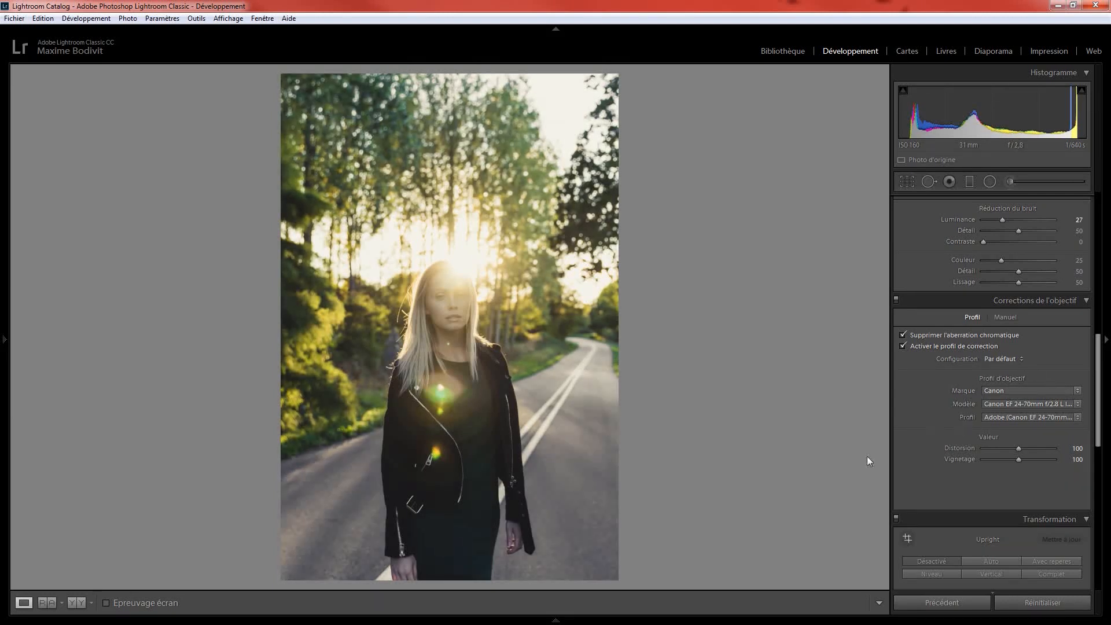
Lower the Gain of the post-crop vignetting to -15 in Effets.
{"action": "scroll", "coordinate": [928, 408], "scroll_direction": "down", "scroll_amount": 8}
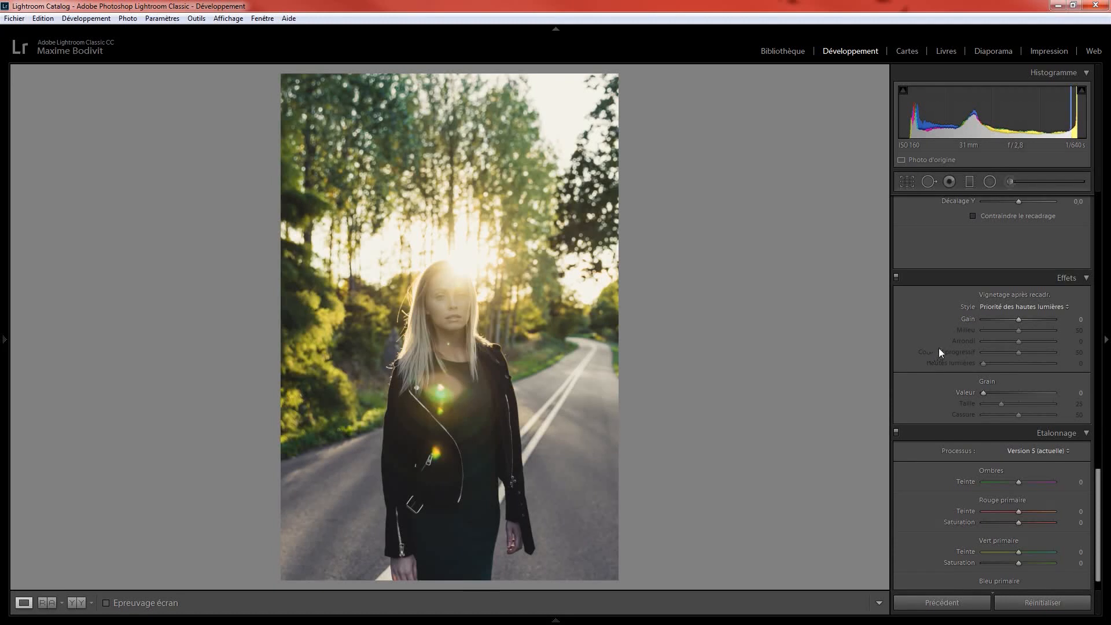
{"action": "left_click", "coordinate": [1075, 319]}
{"action": "left_click_drag", "start_coordinate": [1019, 319], "coordinate": [1013, 314]}
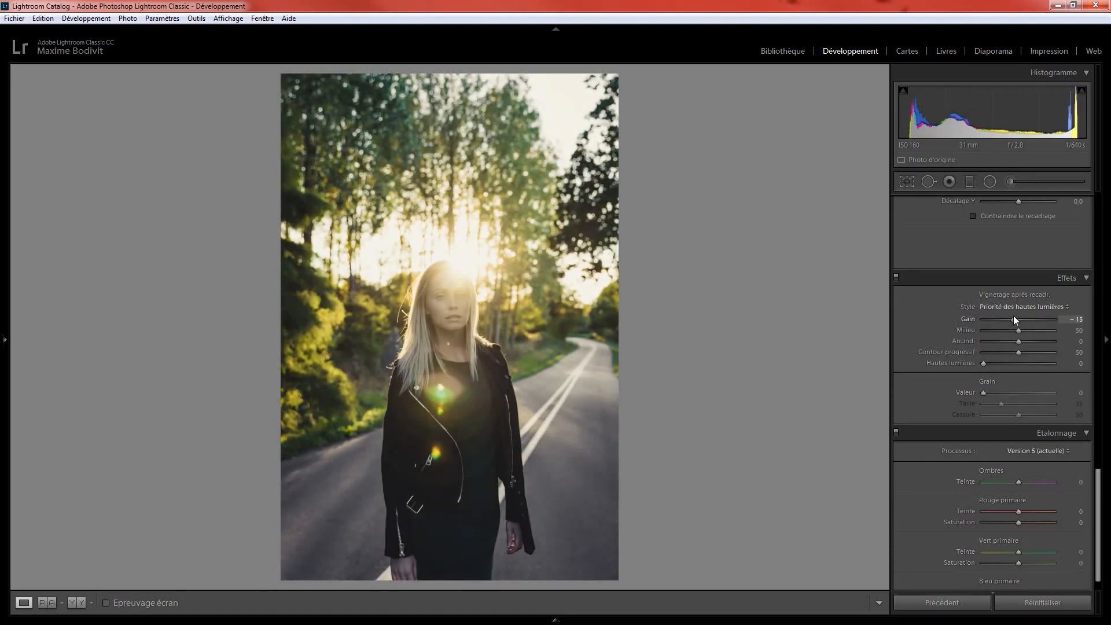
{"action": "left_click", "coordinate": [1068, 320]}
{"action": "key", "text": "BackSpace"}
{"action": "key", "text": "Return"}
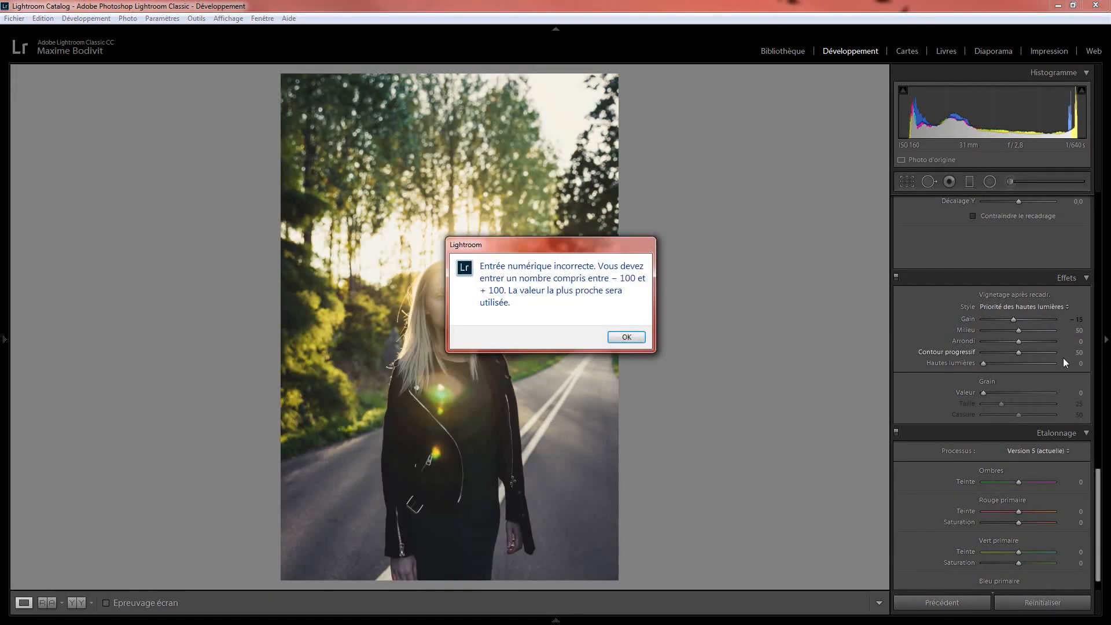
{"action": "left_click", "coordinate": [628, 337]}
{"action": "left_click_drag", "start_coordinate": [1079, 322], "coordinate": [1087, 325]}
{"action": "key", "text": "Return"}
{"action": "left_click", "coordinate": [1074, 324]}
{"action": "type", "text": "-"}
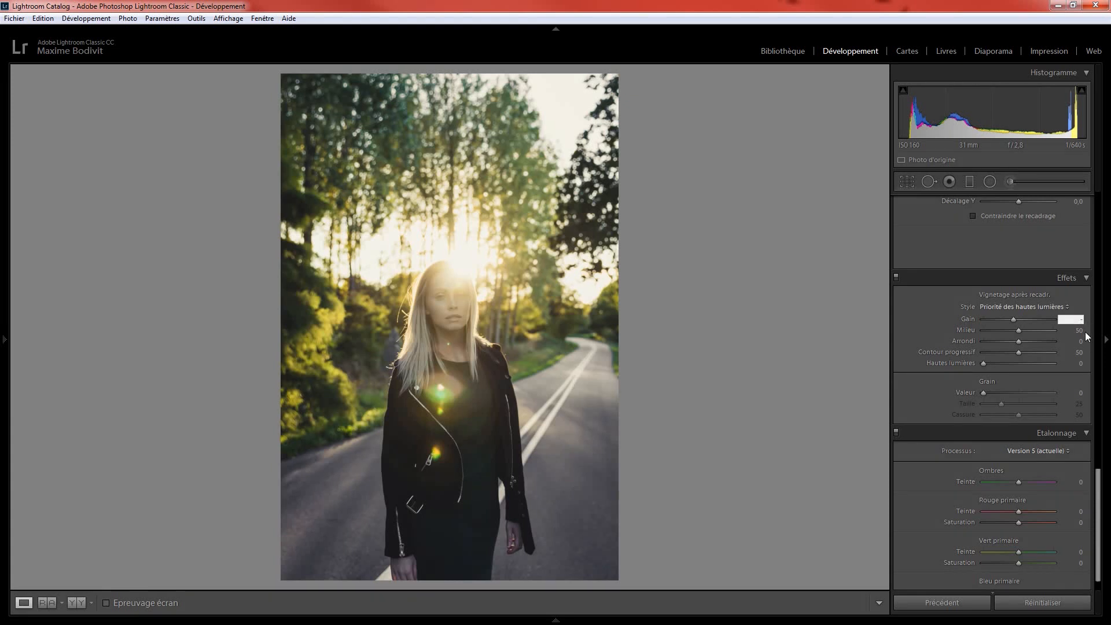
{"action": "key", "text": "Return"}
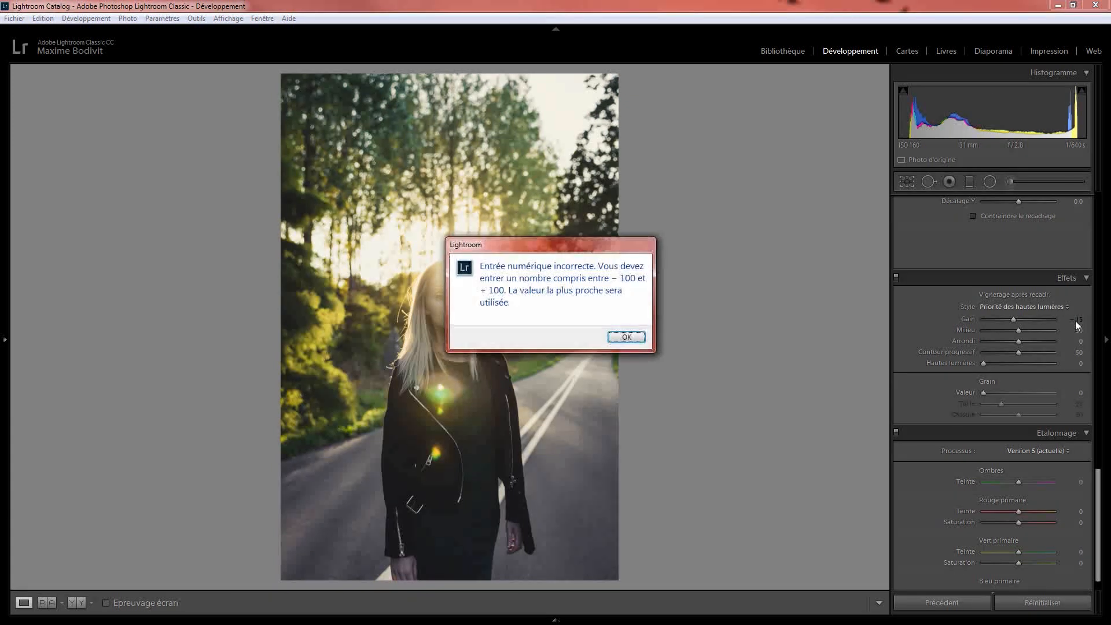
{"action": "key", "text": "Return"}
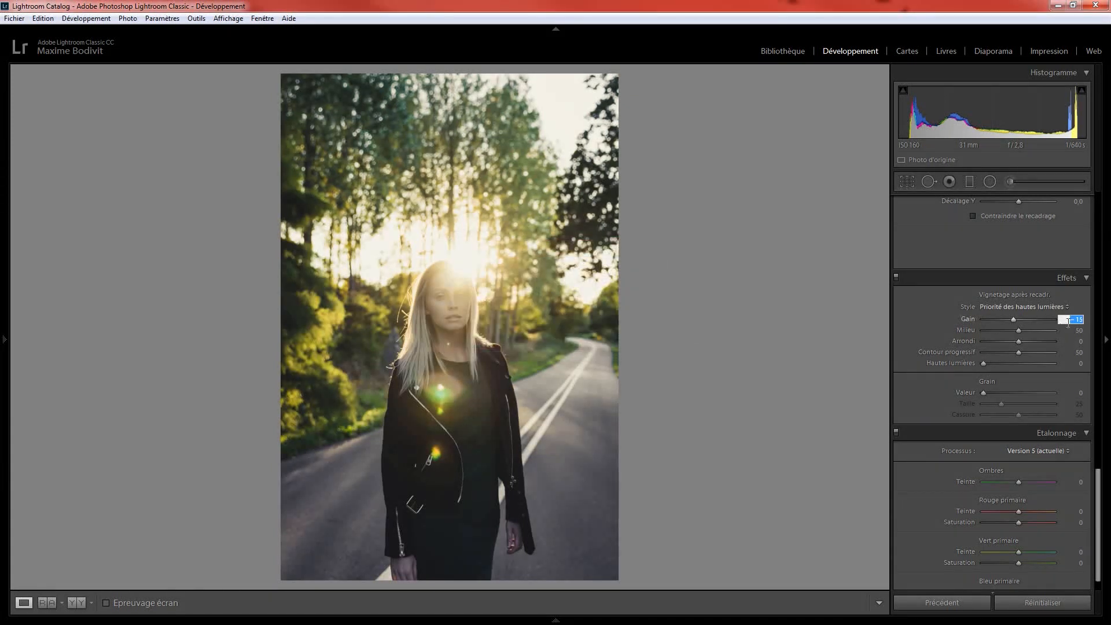
{"action": "type", "text": "-"}
{"action": "key", "text": "Return"}
{"action": "key", "text": "Return"}
Set the post-crop vignetting Gain to -18 and its Arrondi to +59.
{"action": "left_click_drag", "start_coordinate": [1015, 318], "coordinate": [1014, 317]}
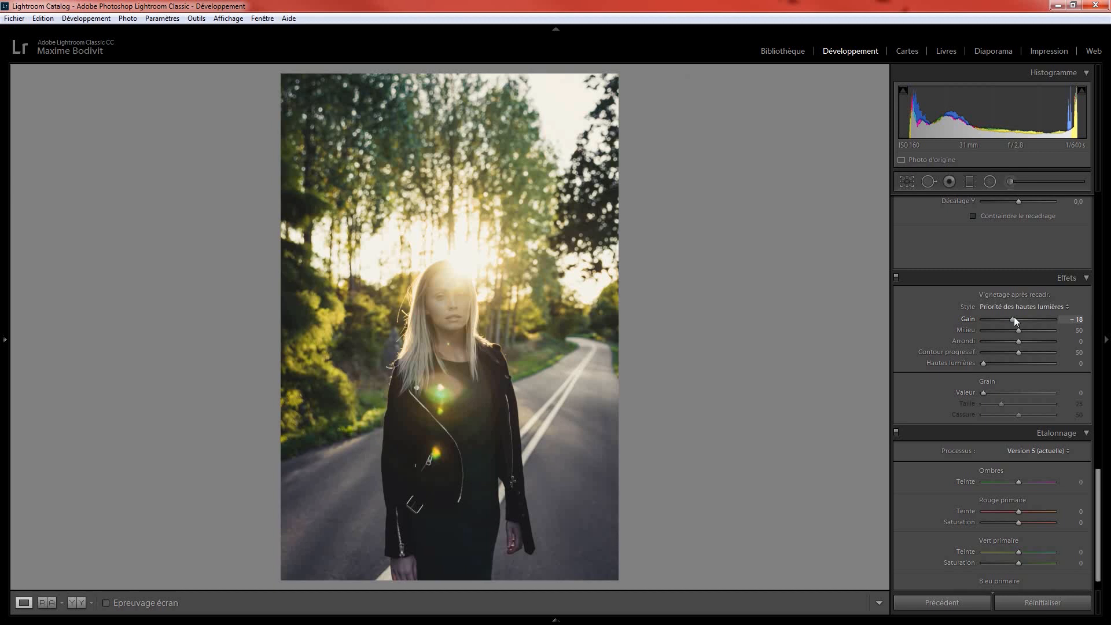
{"action": "left_click", "coordinate": [1078, 331]}
{"action": "left_click", "coordinate": [1079, 341]}
{"action": "type", "text": "64"}
{"action": "key", "text": "Return"}
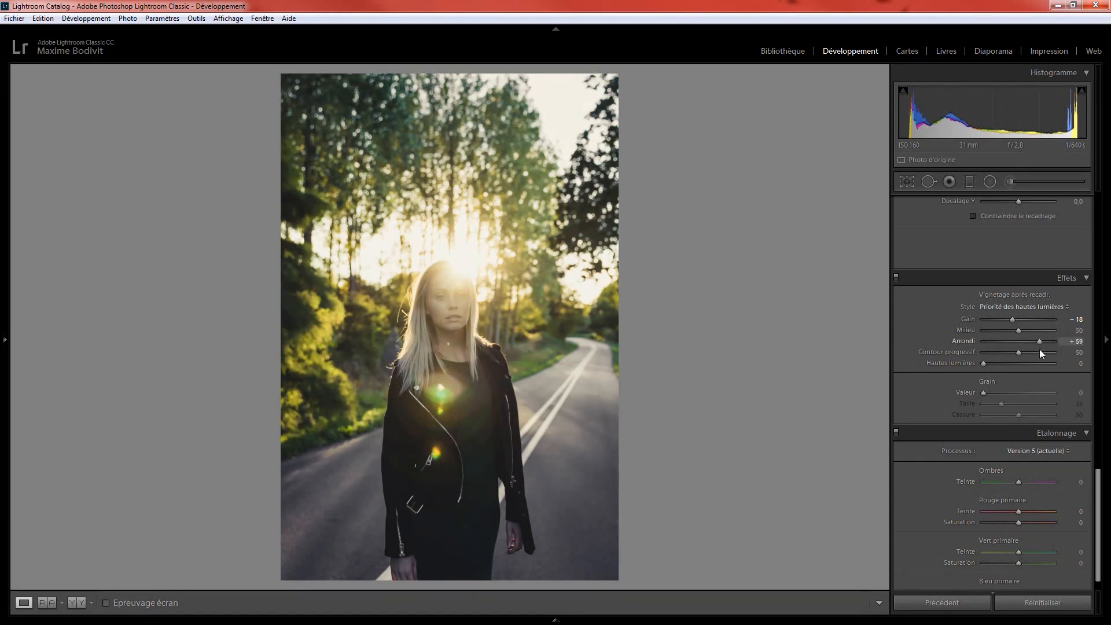
{"action": "left_click", "coordinate": [1076, 342]}
{"action": "left_click", "coordinate": [1077, 344]}
{"action": "key", "text": "Return"}
Raise the vignetting's Contour progressif to 100.
{"action": "left_click_drag", "start_coordinate": [1024, 353], "coordinate": [1034, 357]}
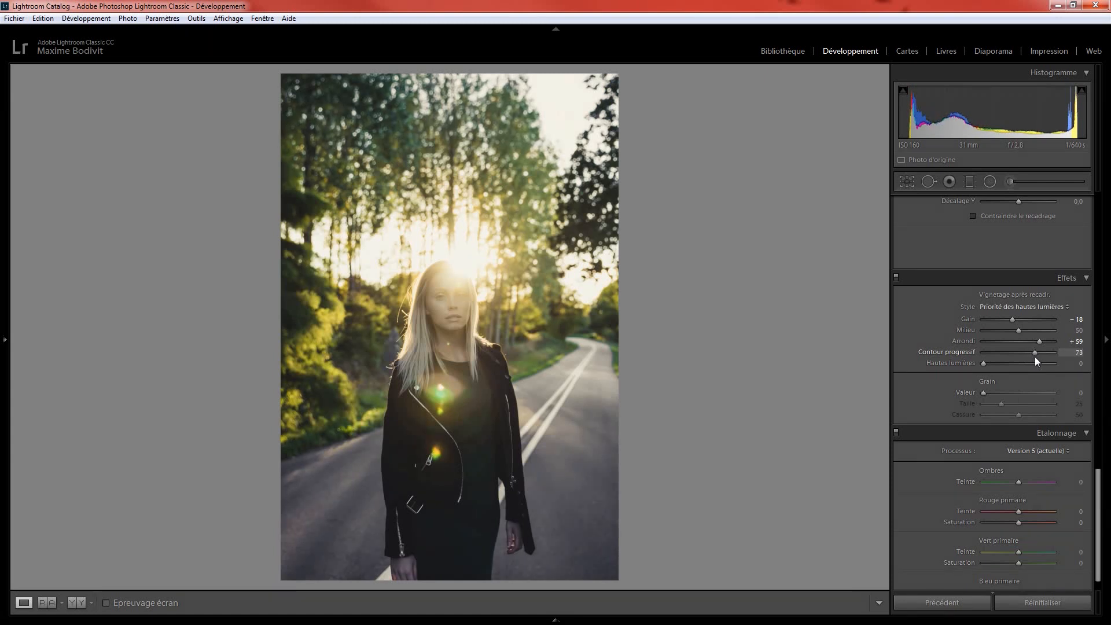
{"action": "left_click_drag", "start_coordinate": [1036, 357], "coordinate": [1040, 360]}
{"action": "left_click_drag", "start_coordinate": [1039, 360], "coordinate": [1080, 356]}
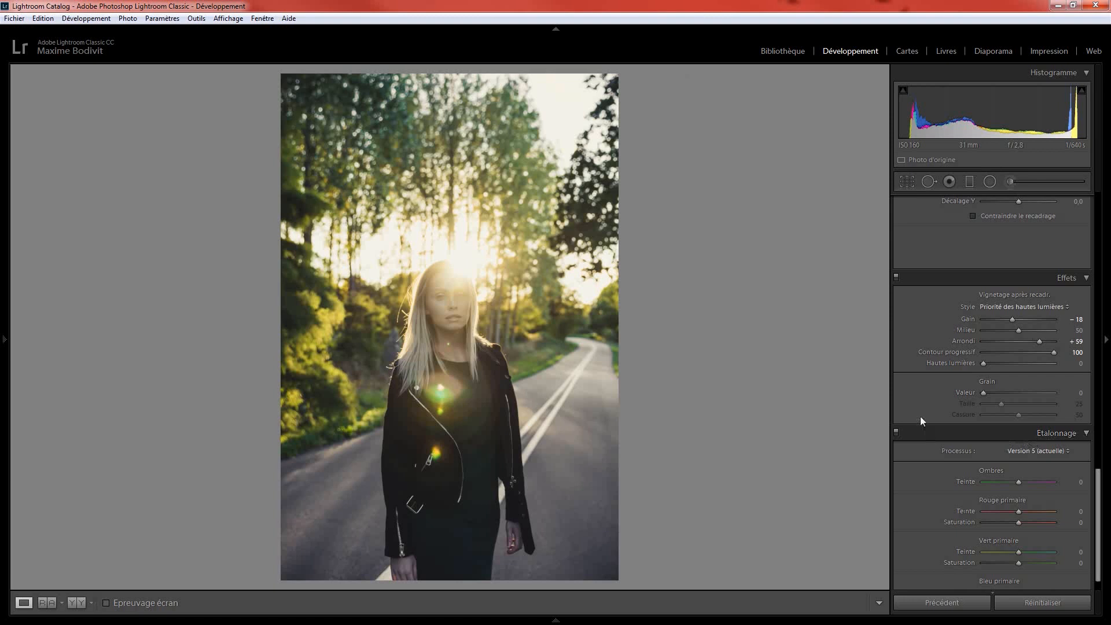
Collapse Effets and Transformation, and set the Etalonnage Rouge primaire to Teinte +46 and Saturation +100.
{"action": "left_click", "coordinate": [1068, 278]}
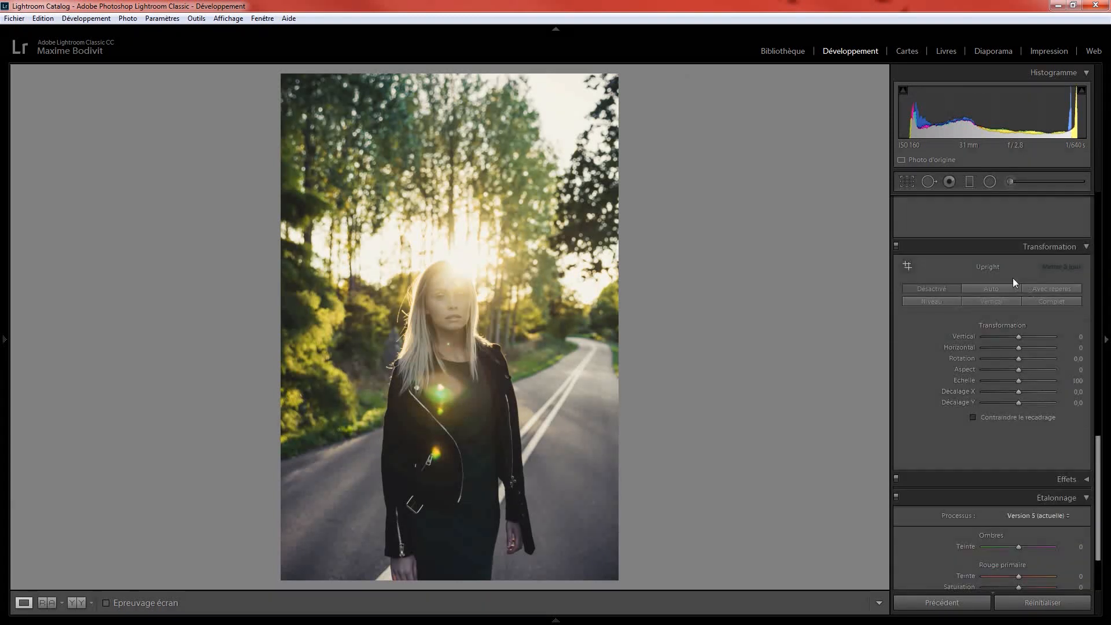
{"action": "left_click", "coordinate": [1084, 248]}
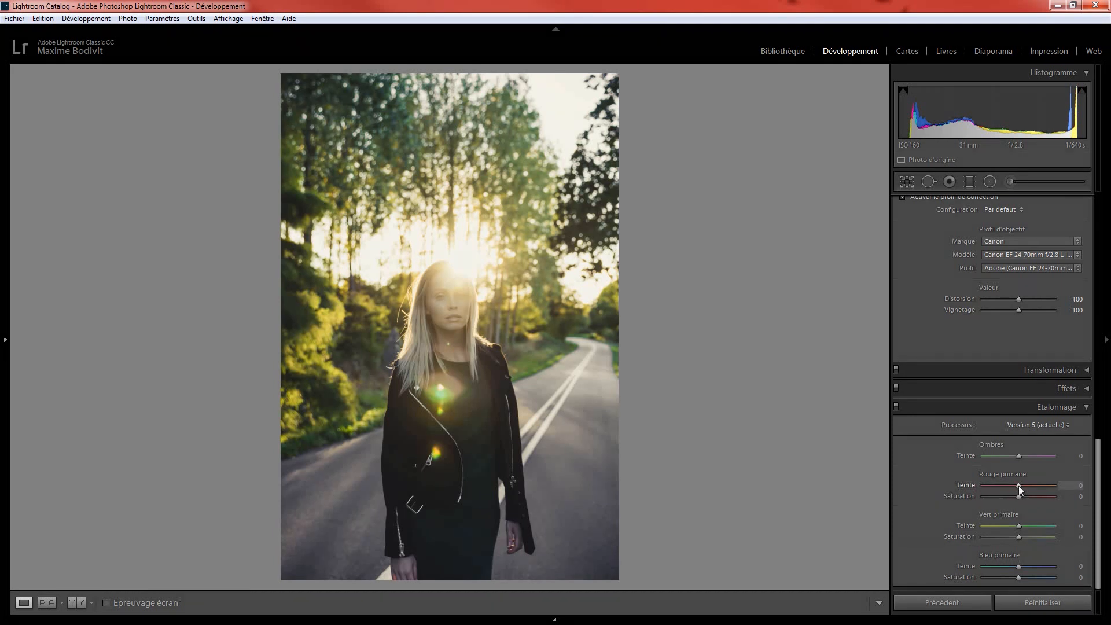
{"action": "left_click_drag", "start_coordinate": [1018, 485], "coordinate": [1035, 496]}
{"action": "left_click_drag", "start_coordinate": [1019, 499], "coordinate": [1067, 505]}
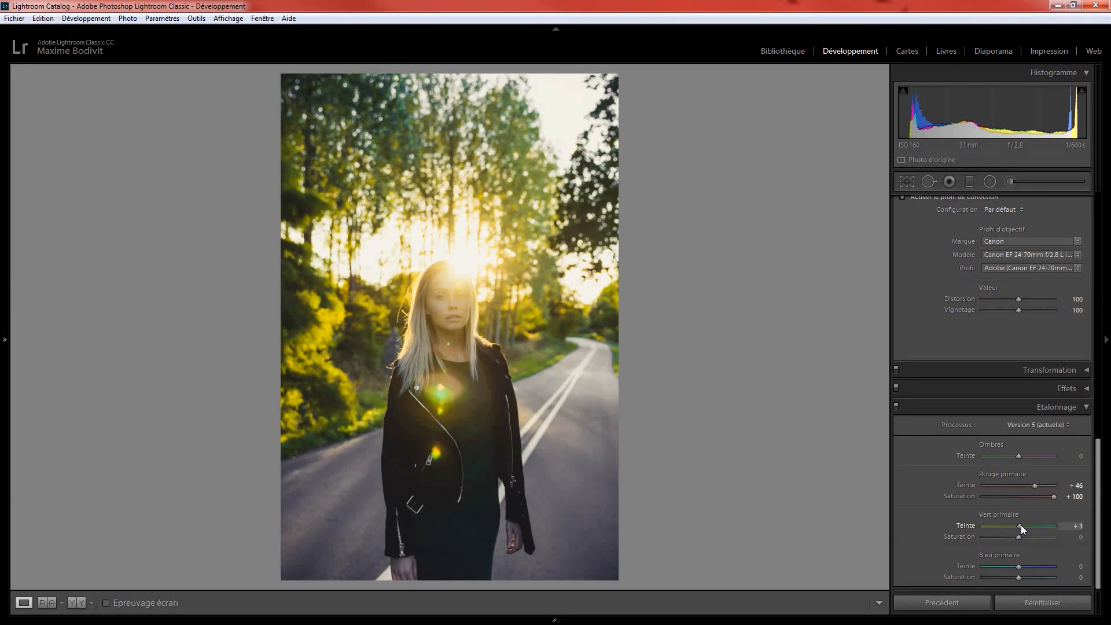
Set the Teinte of Vert primaire to +64 in the calibration settings.
{"action": "left_click_drag", "start_coordinate": [1022, 526], "coordinate": [1027, 528]}
{"action": "left_click_drag", "start_coordinate": [1040, 535], "coordinate": [1042, 536]}
{"action": "left_click", "coordinate": [1069, 527]}
{"action": "key", "text": "Return"}
{"action": "left_click", "coordinate": [1068, 526]}
{"action": "left_click", "coordinate": [1069, 526]}
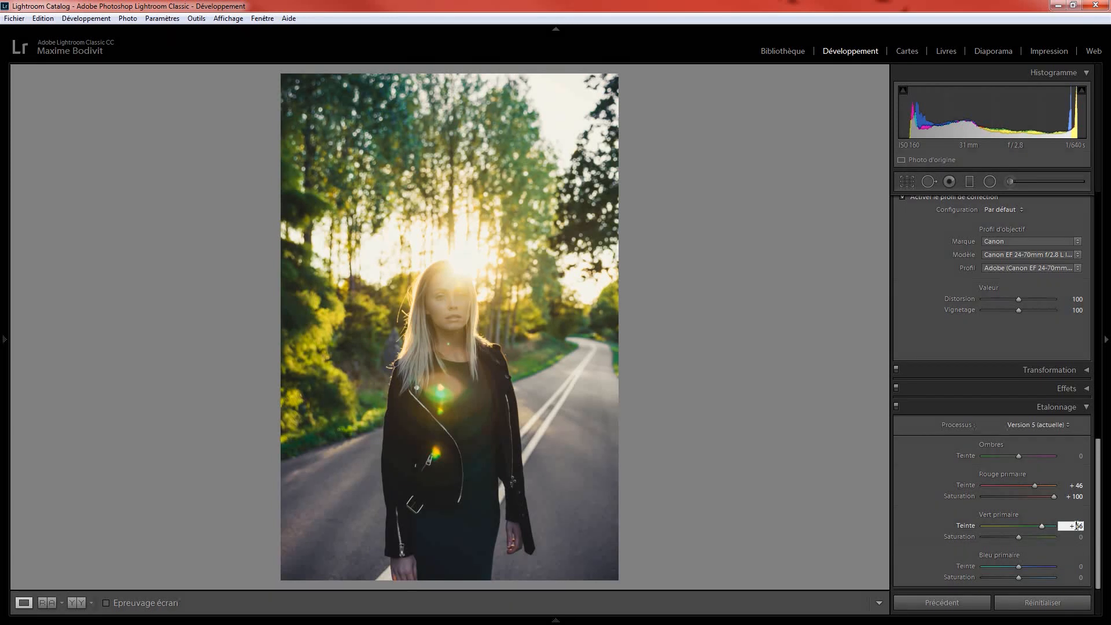
{"action": "left_click_drag", "start_coordinate": [1069, 525], "coordinate": [1087, 526]}
{"action": "type", "text": "64"}
{"action": "key", "text": "Return"}
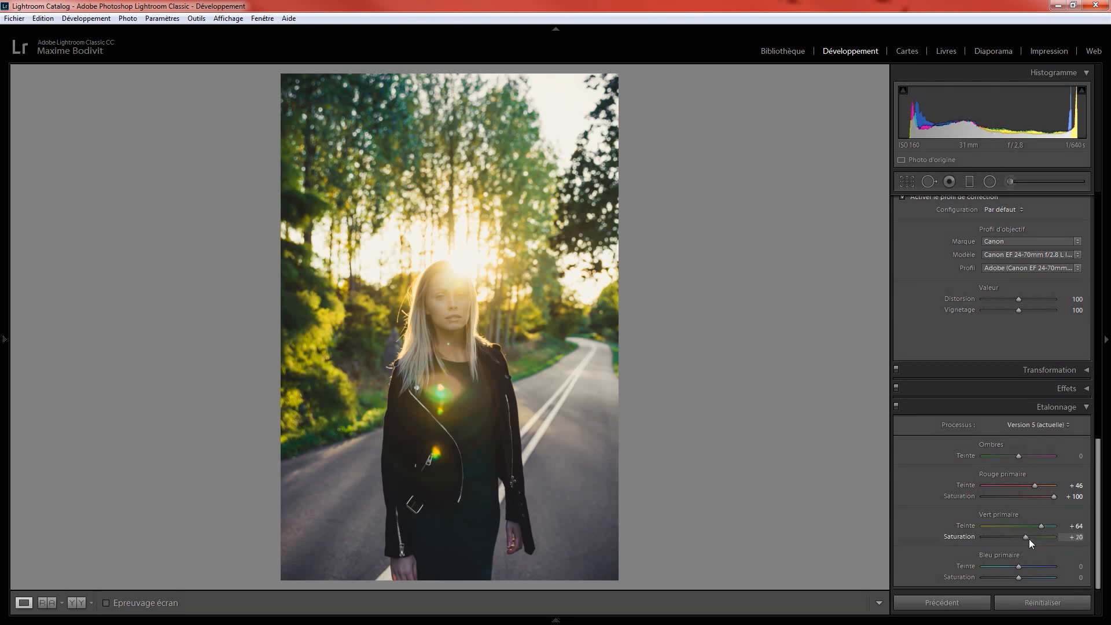
Set the Saturation of Vert primaire to +30.
{"action": "left_click_drag", "start_coordinate": [1030, 543], "coordinate": [1034, 549]}
{"action": "left_click", "coordinate": [1070, 538]}
{"action": "type", "text": "30"}
{"action": "key", "text": "Return"}
Set the Bleu primaire calibration to Teinte -100 and Saturation -49.
{"action": "left_click_drag", "start_coordinate": [1018, 567], "coordinate": [976, 571]}
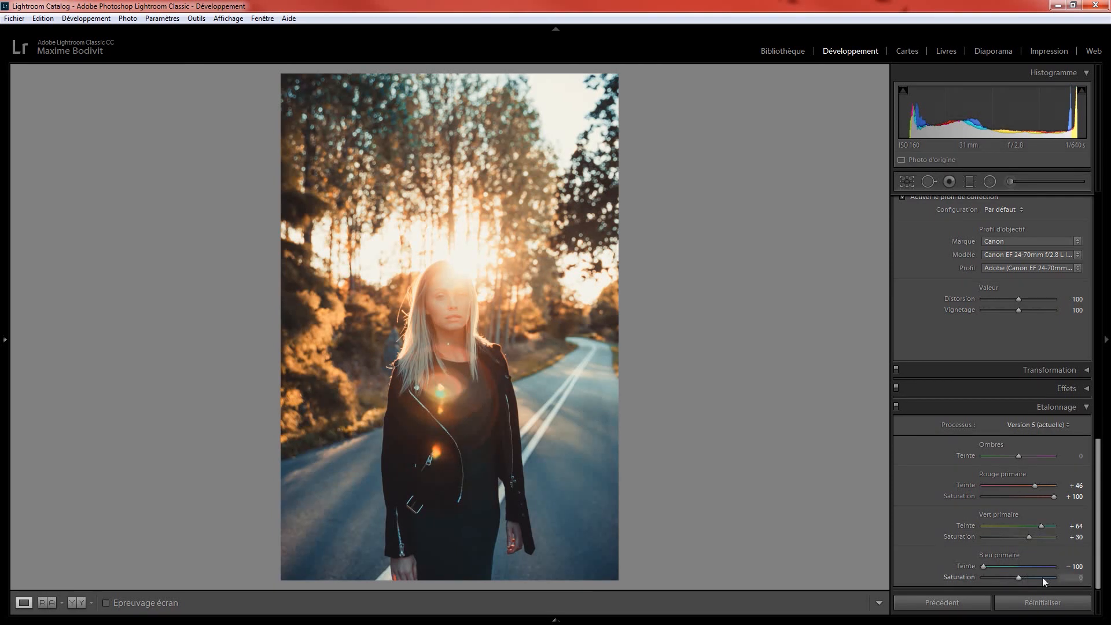
{"action": "mouse_move", "coordinate": [1016, 581]}
{"action": "left_mouse_down"}
{"action": "mouse_move", "coordinate": [1033, 578]}
{"action": "mouse_move", "coordinate": [1000, 583]}
{"action": "left_mouse_up"}
{"action": "left_click", "coordinate": [1076, 580]}
{"action": "type", "text": "-49"}
{"action": "key", "text": "Return"}
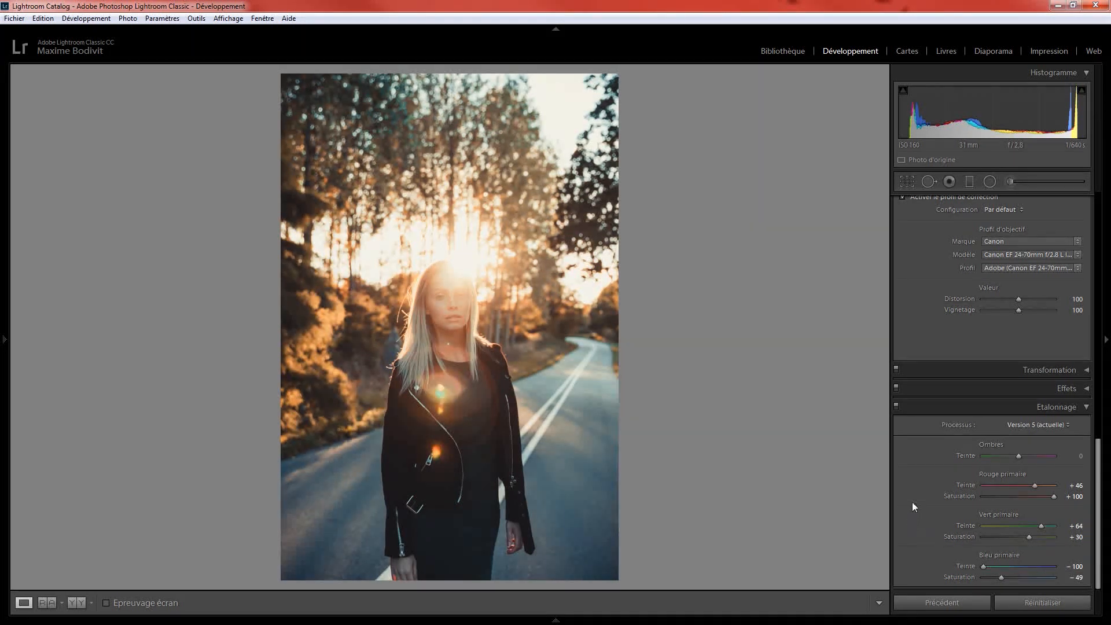
Collapse the Etalonnage, Corrections de l'objectif and Détail sections and return to the basic adjustments.
{"action": "left_click", "coordinate": [1081, 408]}
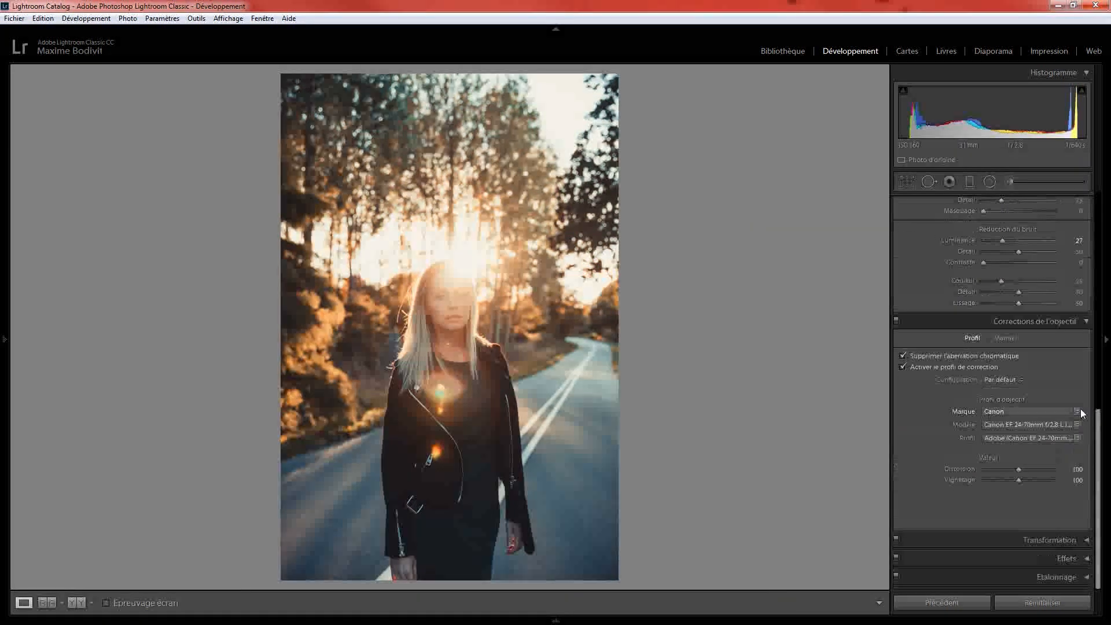
{"action": "left_click", "coordinate": [1072, 324]}
{"action": "scroll", "coordinate": [942, 405], "scroll_direction": "up", "scroll_amount": 3}
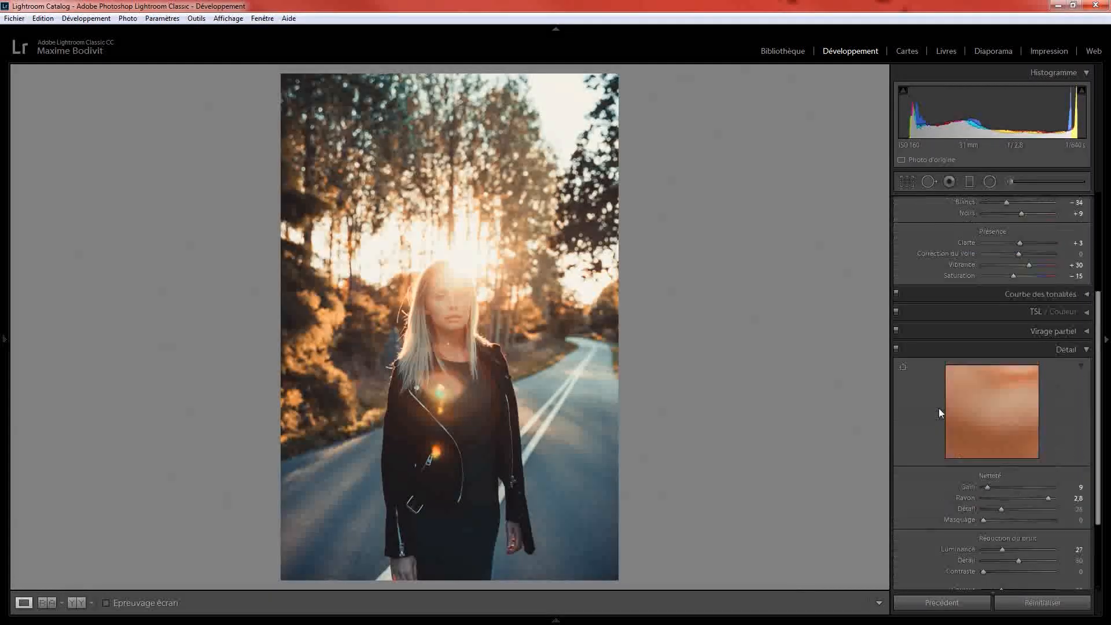
{"action": "left_click", "coordinate": [1071, 350]}
{"action": "scroll", "coordinate": [935, 386], "scroll_direction": "up", "scroll_amount": 2}
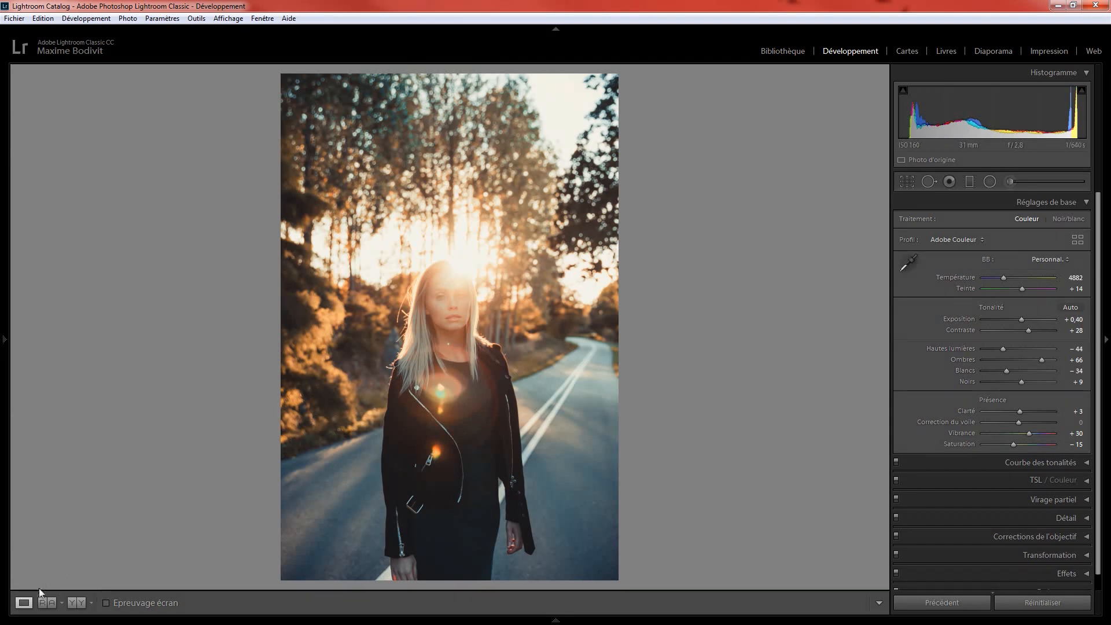
Compare the original and the graded portrait side by side in the before/after view.
{"action": "left_click", "coordinate": [49, 602]}
{"action": "left_click", "coordinate": [49, 603]}
{"action": "left_click", "coordinate": [48, 603]}
{"action": "left_click", "coordinate": [76, 604]}
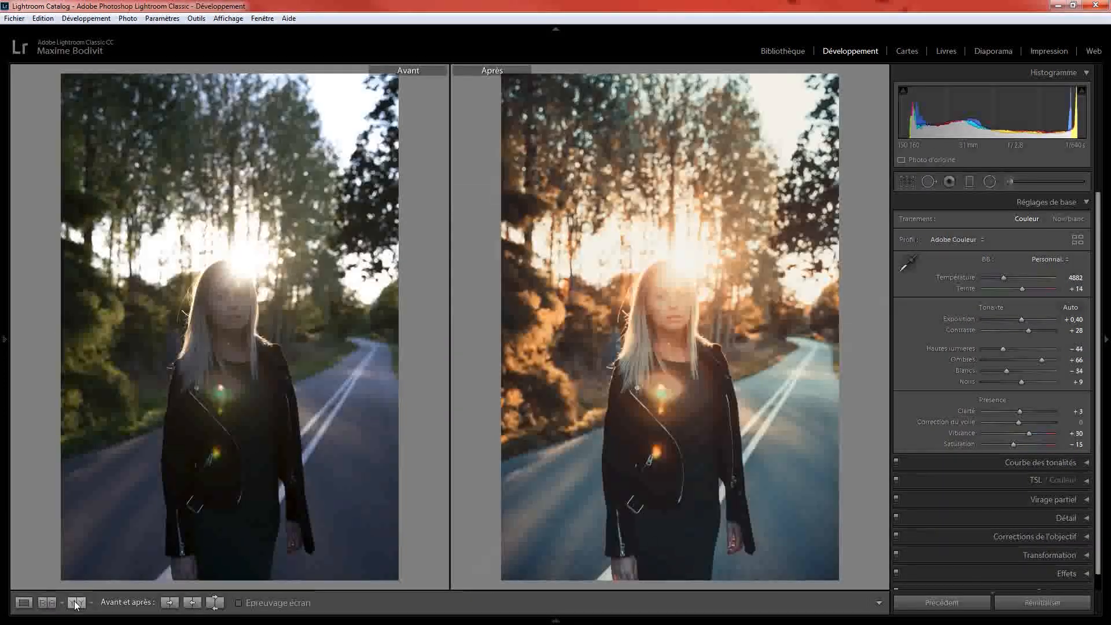